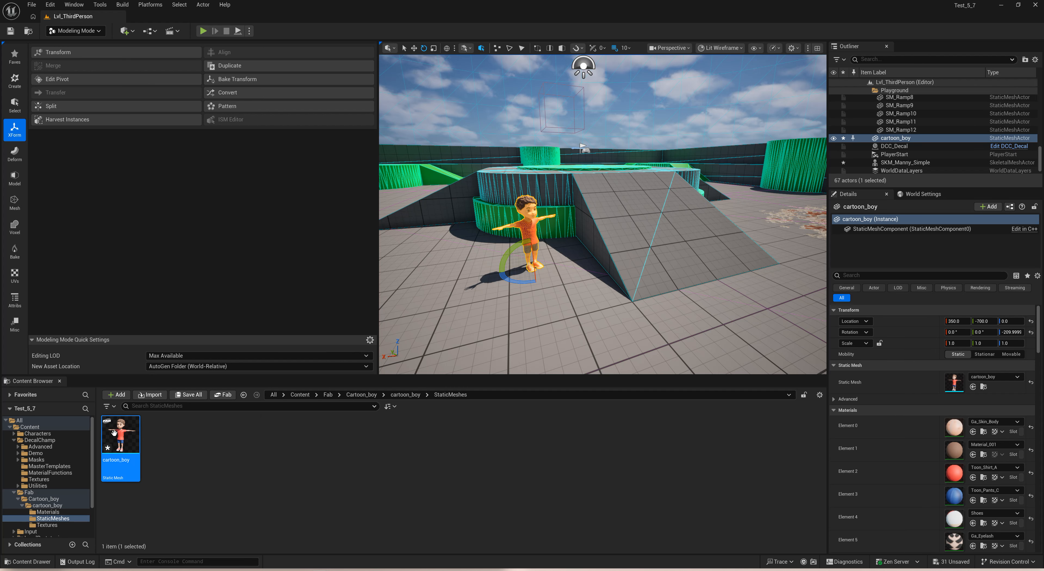
- Reset the rotation and location of the cartoon_boy actor to 0 on all axes
{"action": "mouse_move", "coordinate": [574, 250]}
{"action": "right_mouse_down"}
{"action": "mouse_move", "coordinate": [559, 258]}
{"action": "mouse_move", "coordinate": [580, 258]}
{"action": "right_mouse_up"}
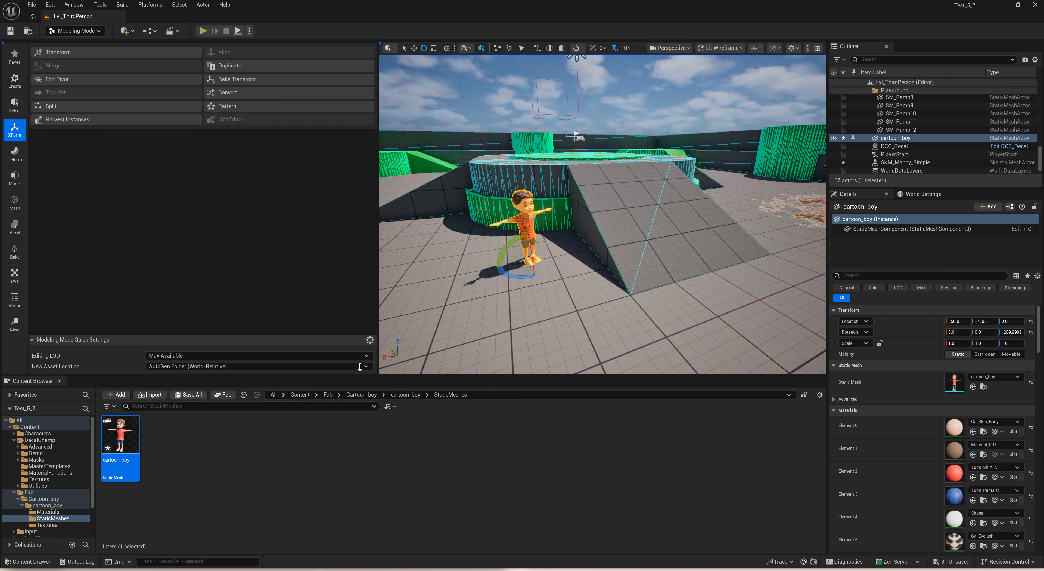
{"action": "left_click", "coordinate": [905, 162]}
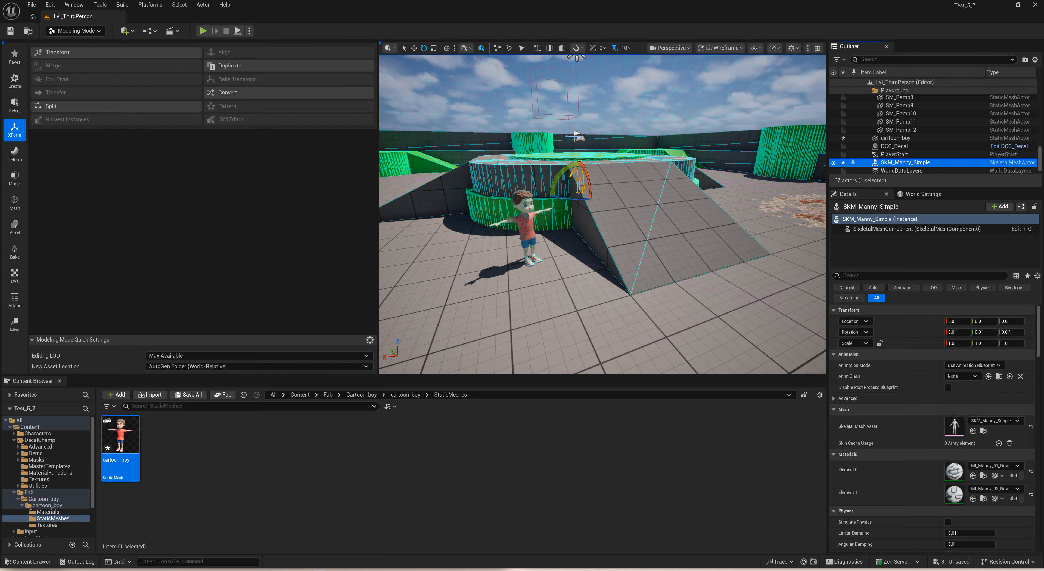
{"action": "left_click", "coordinate": [519, 233]}
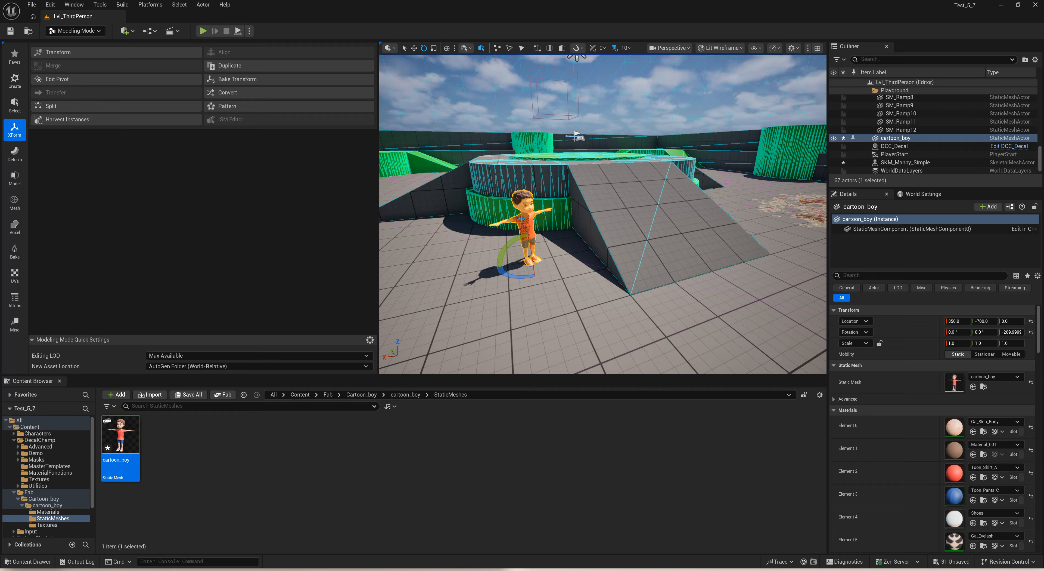
{"action": "left_click", "coordinate": [1031, 331]}
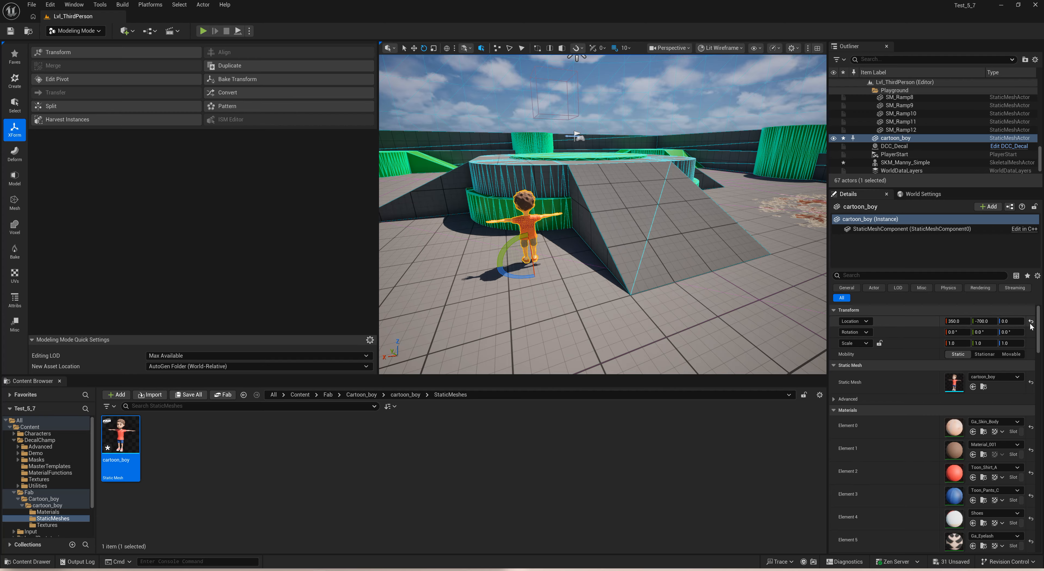
{"action": "left_click", "coordinate": [1031, 320]}
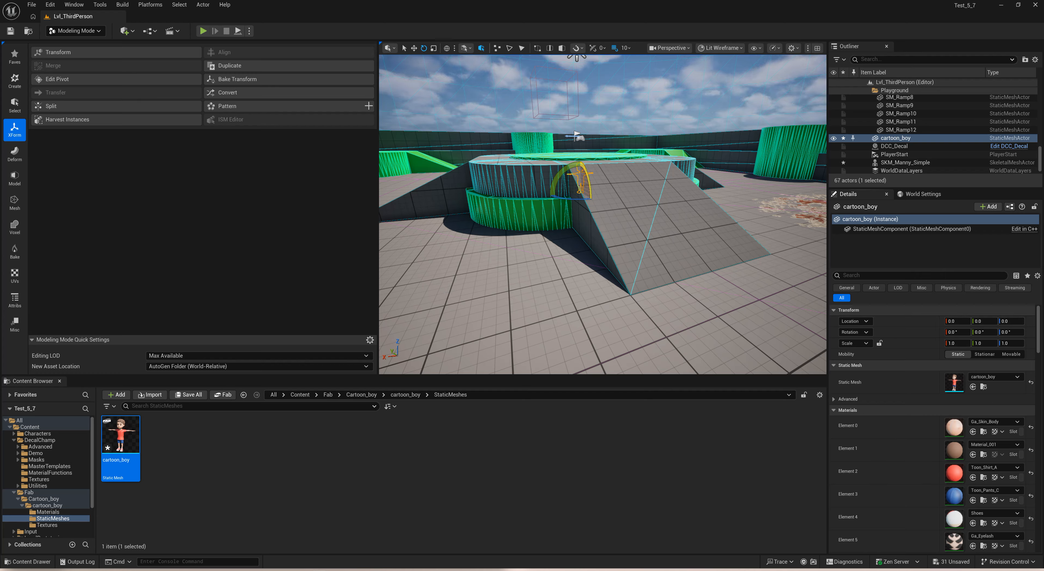
- Start exporting the selected cartoon_boy as an FBX file named Boy in the Character_Swap folder
{"action": "left_click", "coordinate": [31, 6]}
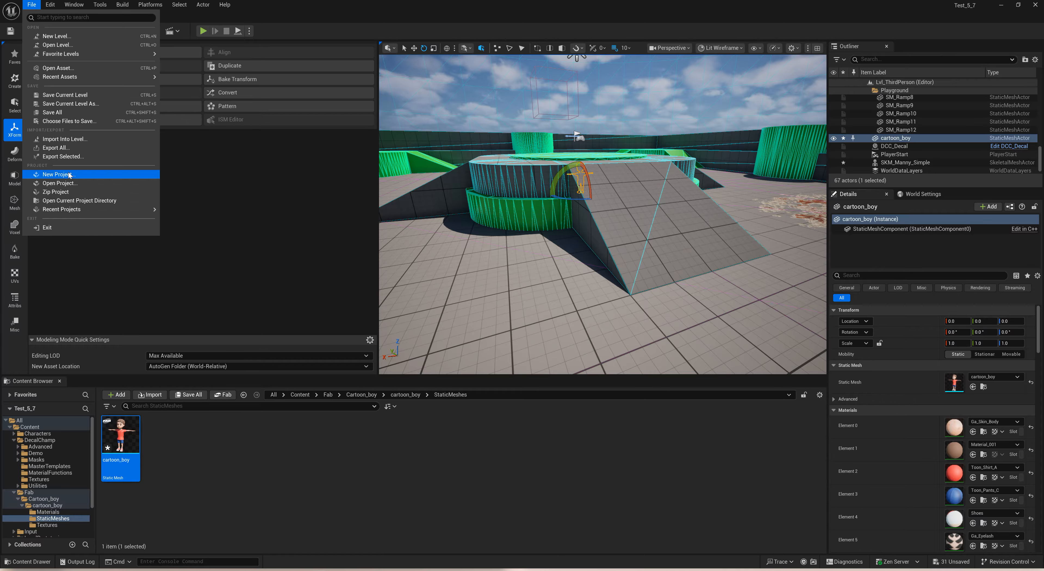
{"action": "left_click", "coordinate": [65, 156]}
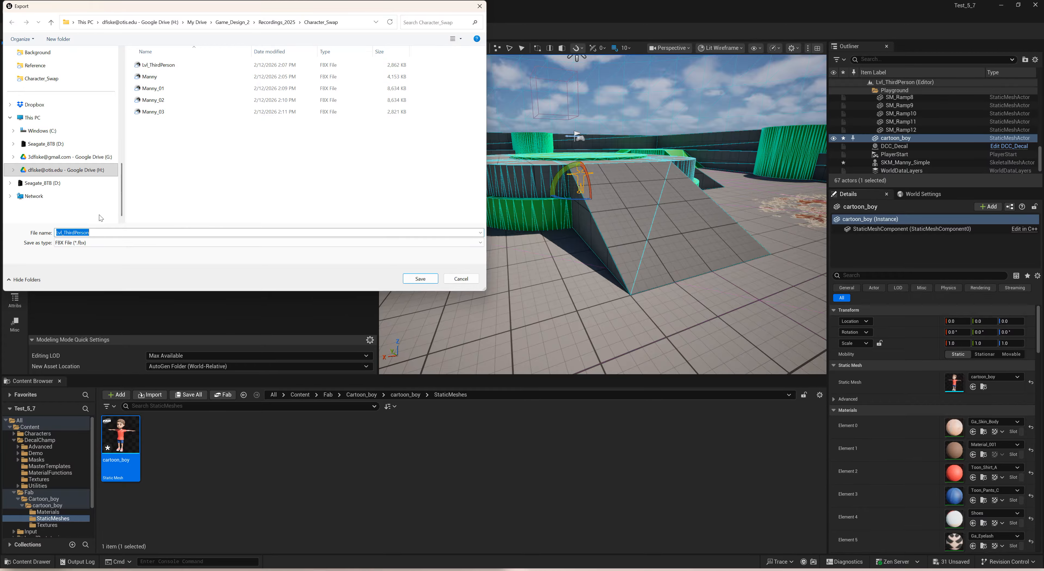
{"action": "left_click", "coordinate": [104, 231]}
{"action": "left_click_drag", "start_coordinate": [104, 232], "coordinate": [45, 228]}
{"action": "type", "text": "Boy"}
{"action": "left_click", "coordinate": [412, 282]}
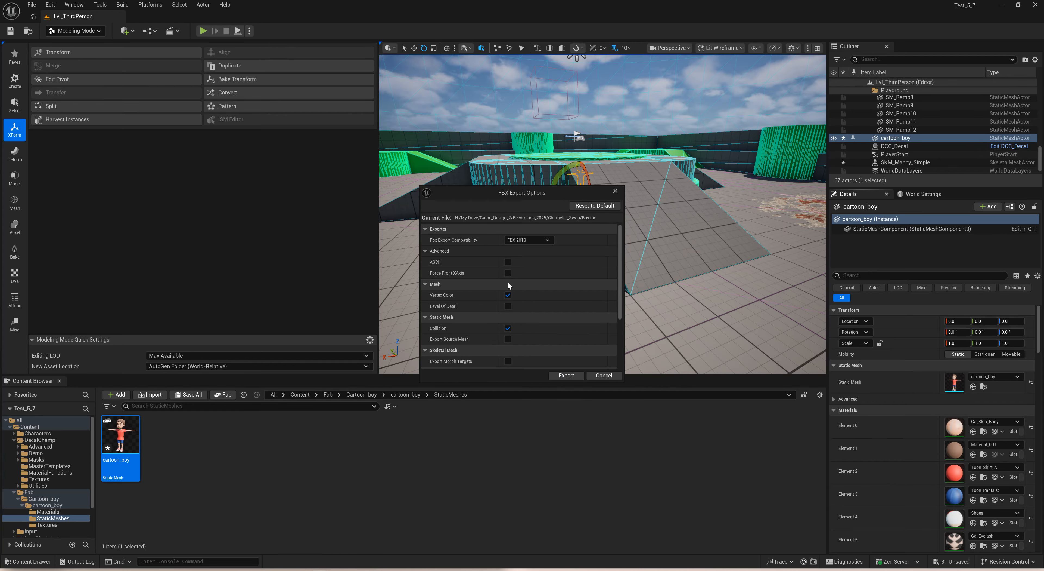
- Export the boy mesh with the default FBX export options, except with Export Morph Targets turned off
{"action": "left_click", "coordinate": [594, 205]}
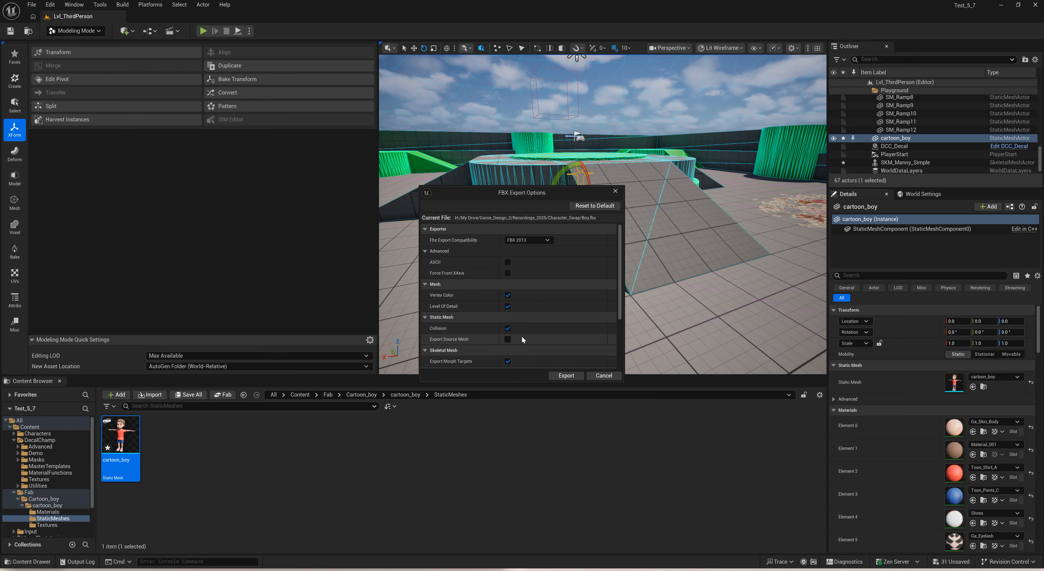
{"action": "scroll", "coordinate": [521, 336], "scroll_direction": "down", "scroll_amount": 4}
{"action": "scroll", "coordinate": [533, 339], "scroll_direction": "up", "scroll_amount": 4}
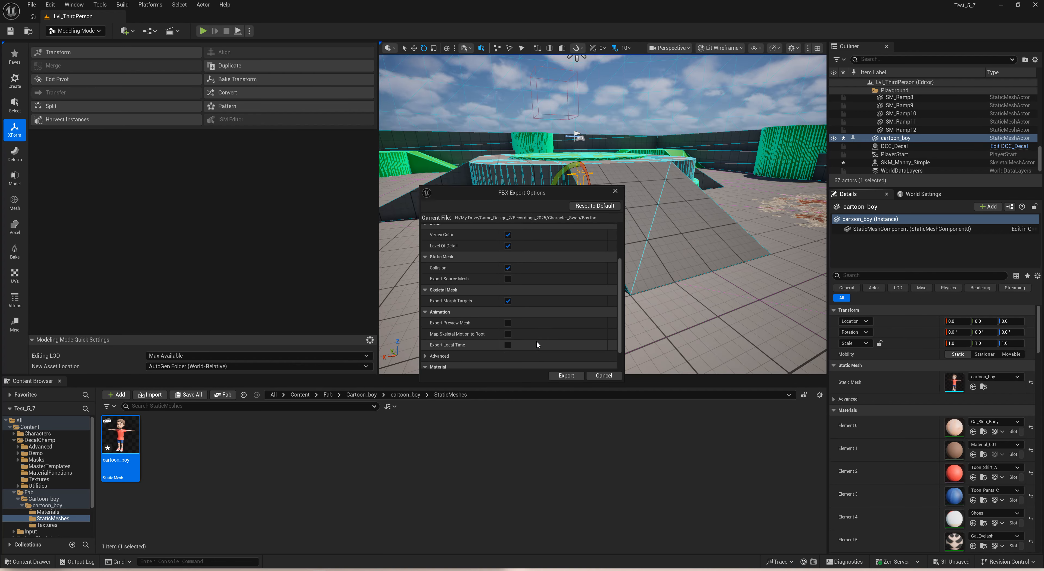
{"action": "scroll", "coordinate": [462, 336], "scroll_direction": "down", "scroll_amount": 1}
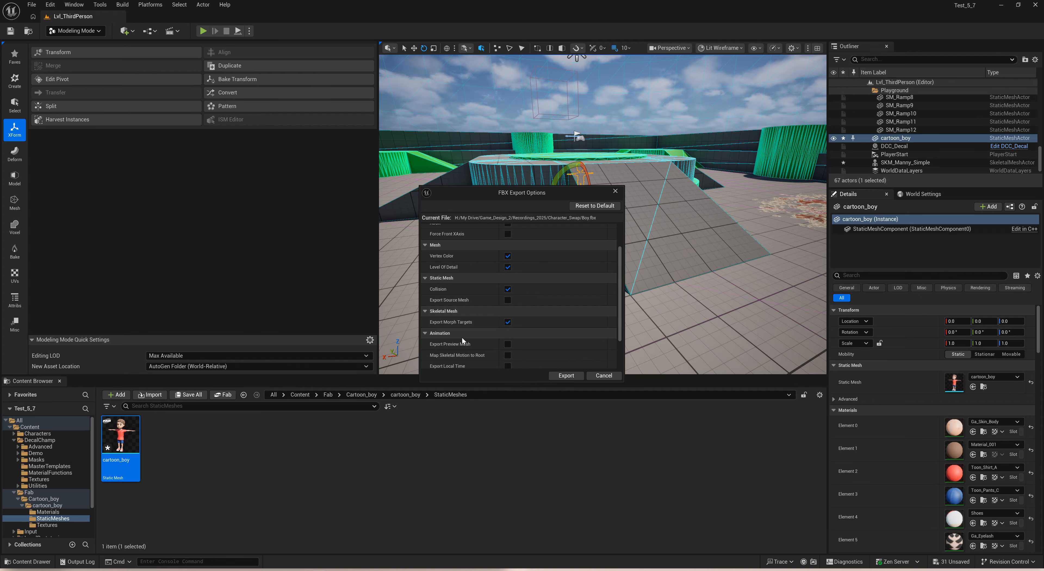
{"action": "left_click", "coordinate": [507, 321]}
{"action": "scroll", "coordinate": [511, 323], "scroll_direction": "down", "scroll_amount": 1}
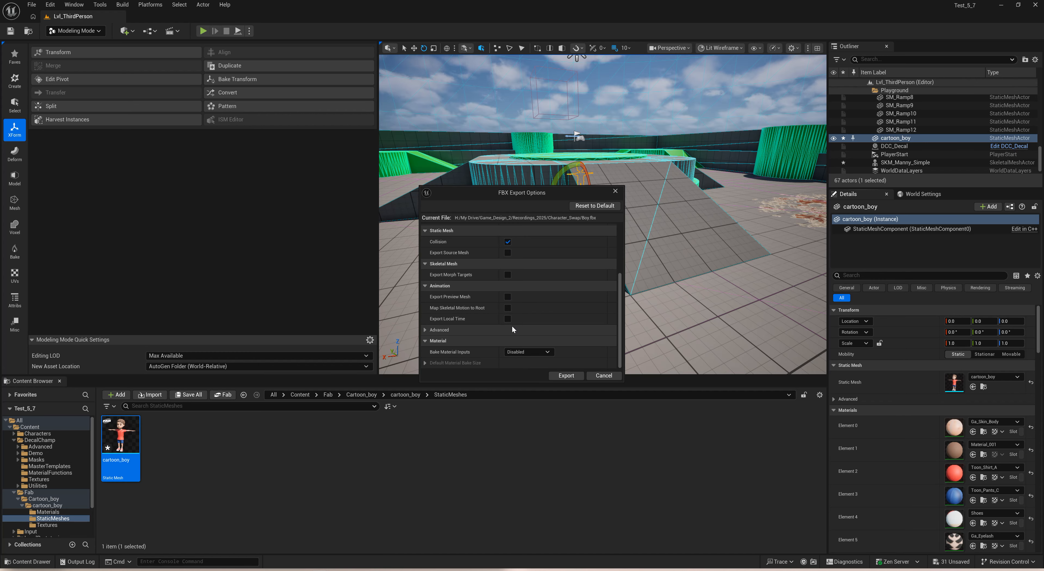
{"action": "scroll", "coordinate": [513, 325], "scroll_direction": "up", "scroll_amount": 2}
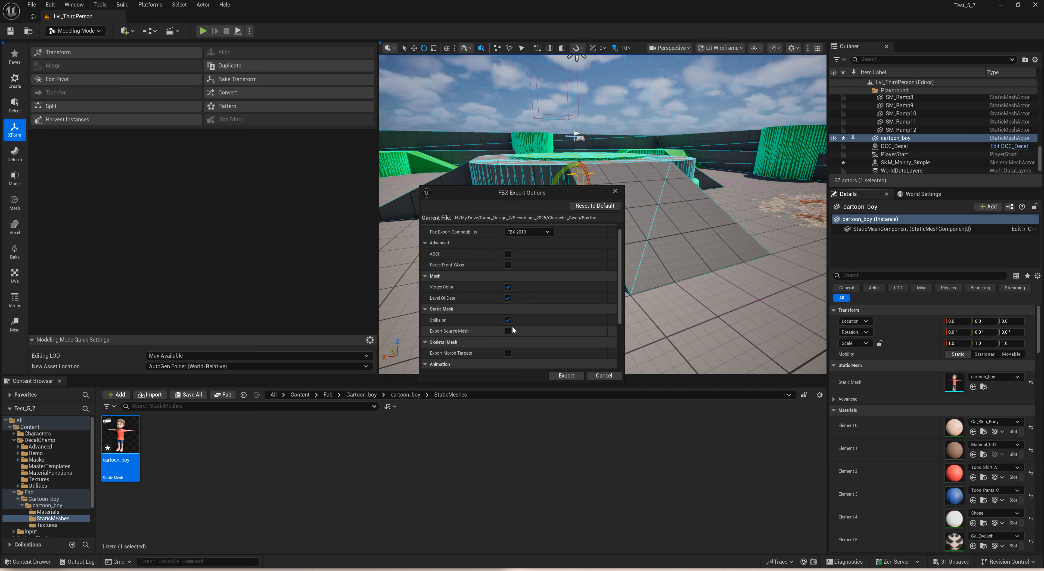
{"action": "scroll", "coordinate": [475, 310], "scroll_direction": "down", "scroll_amount": 1}
{"action": "scroll", "coordinate": [477, 309], "scroll_direction": "up", "scroll_amount": 1}
{"action": "scroll", "coordinate": [478, 308], "scroll_direction": "down", "scroll_amount": 1}
{"action": "left_click", "coordinate": [566, 376]}
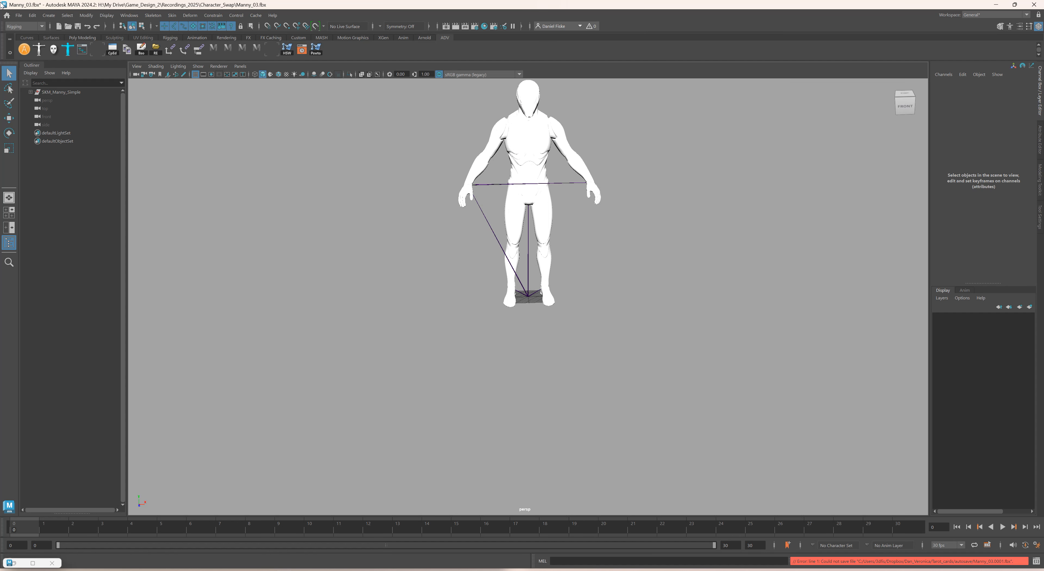
- Switch to Maya and open Boy.fbx from the Character_Swap folder in place of the current Manny scene
{"action": "left_click", "coordinate": [19, 15]}
{"action": "left_click", "coordinate": [41, 33]}
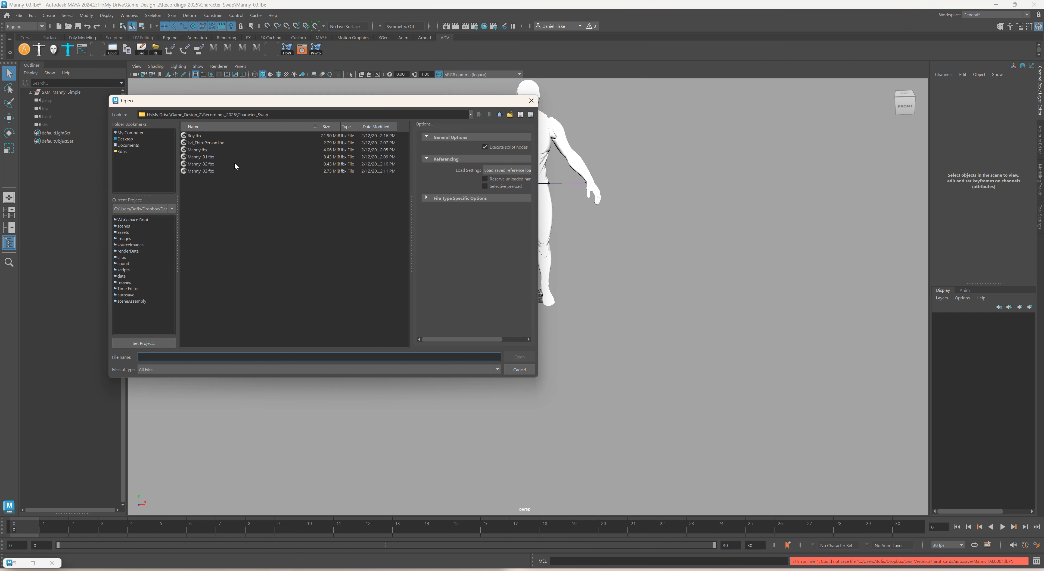
{"action": "left_click", "coordinate": [194, 136]}
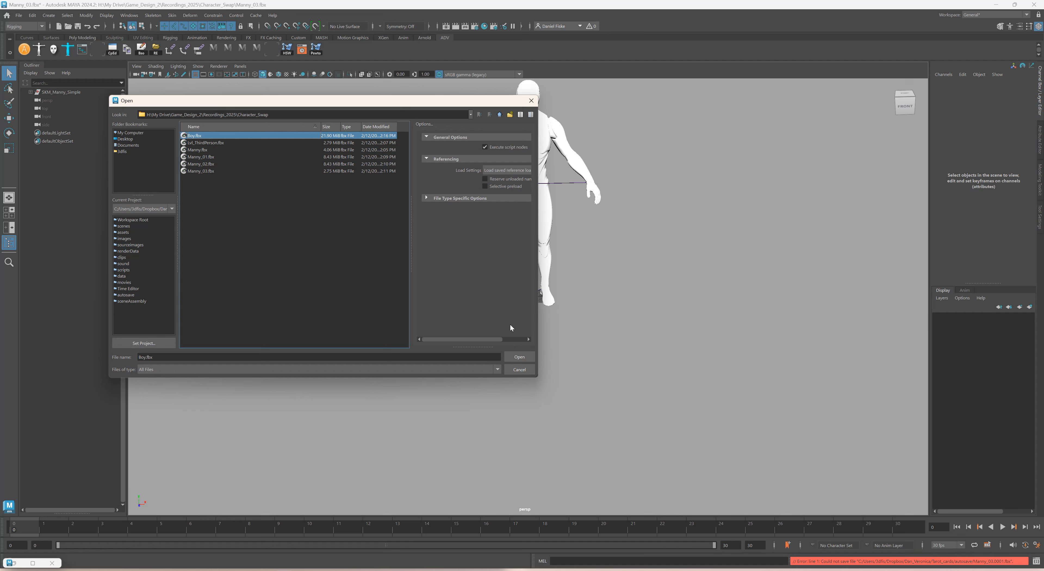
{"action": "left_click", "coordinate": [520, 357]}
{"action": "left_click", "coordinate": [518, 294]}
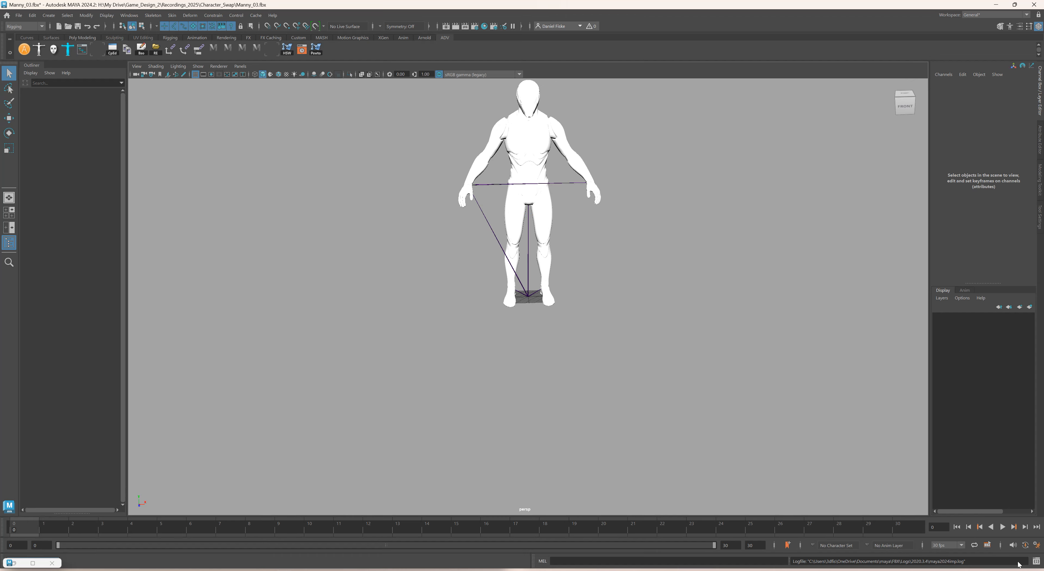
- Delete the UCX_cartoon_boy collision mesh that encloses the boy
{"action": "left_click_drag", "start_coordinate": [733, 403], "coordinate": [480, 254], "text": "alt"}
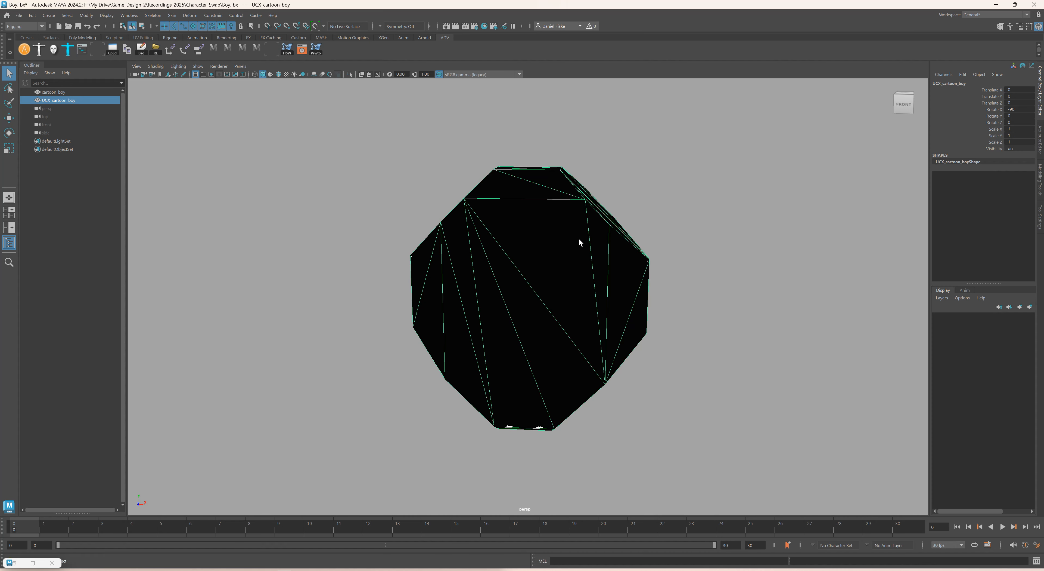
{"action": "left_click", "coordinate": [661, 262]}
{"action": "left_click", "coordinate": [605, 257]}
{"action": "key", "text": "Delete"}
{"action": "left_click_drag", "start_coordinate": [604, 259], "coordinate": [568, 260], "text": "alt"}
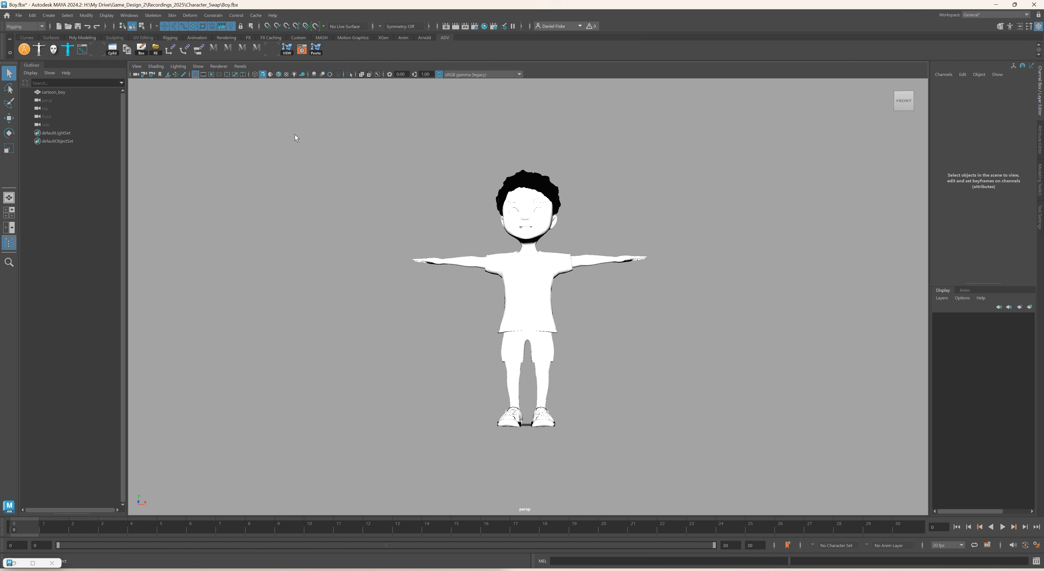
- Reference Manny_03.fbx from the Character_Swap folder into the boy scene
{"action": "left_click", "coordinate": [19, 15]}
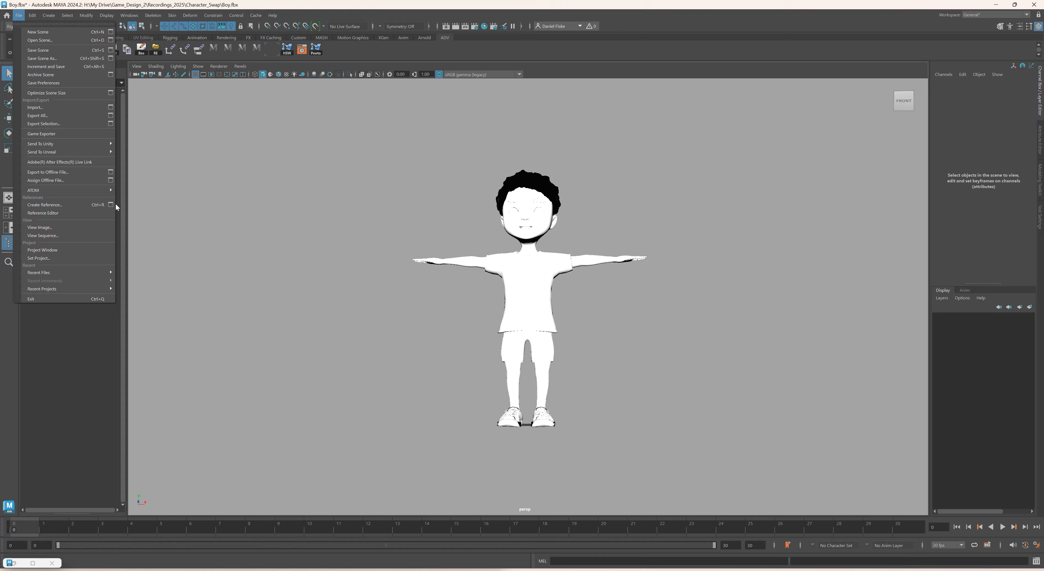
{"action": "left_click", "coordinate": [63, 207]}
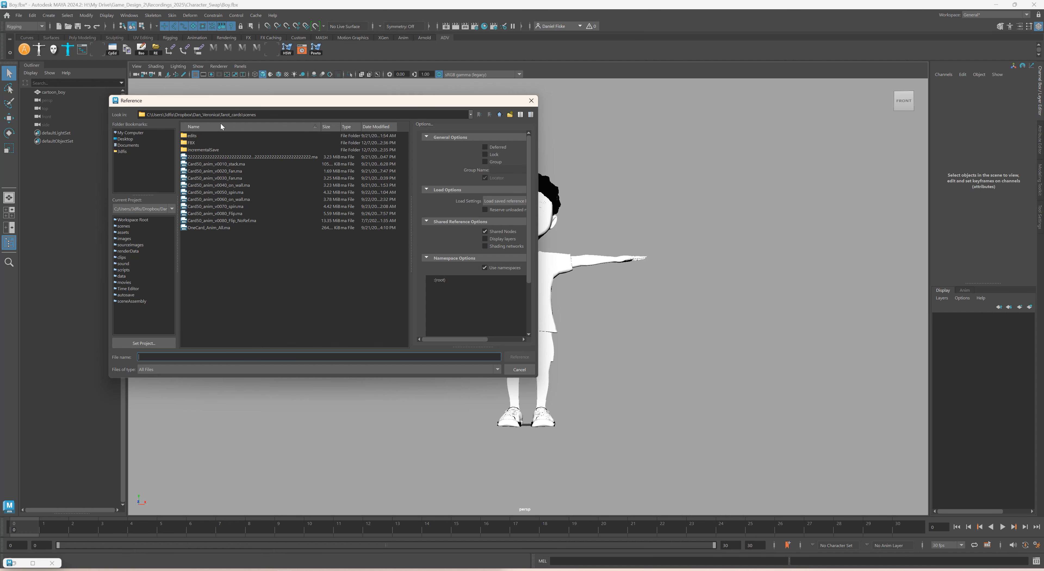
{"action": "left_click", "coordinate": [294, 113]}
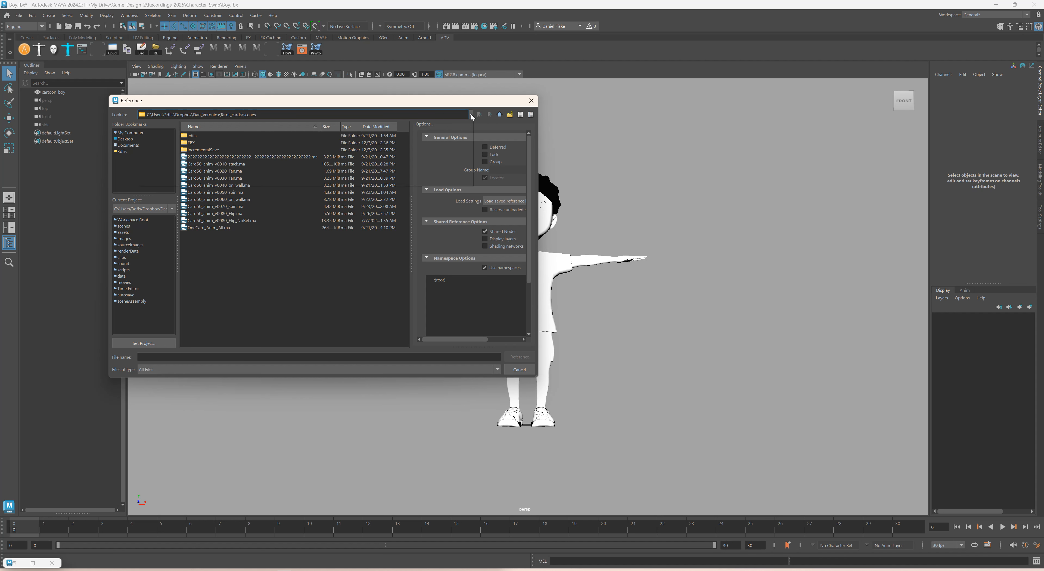
{"action": "left_click", "coordinate": [471, 115]}
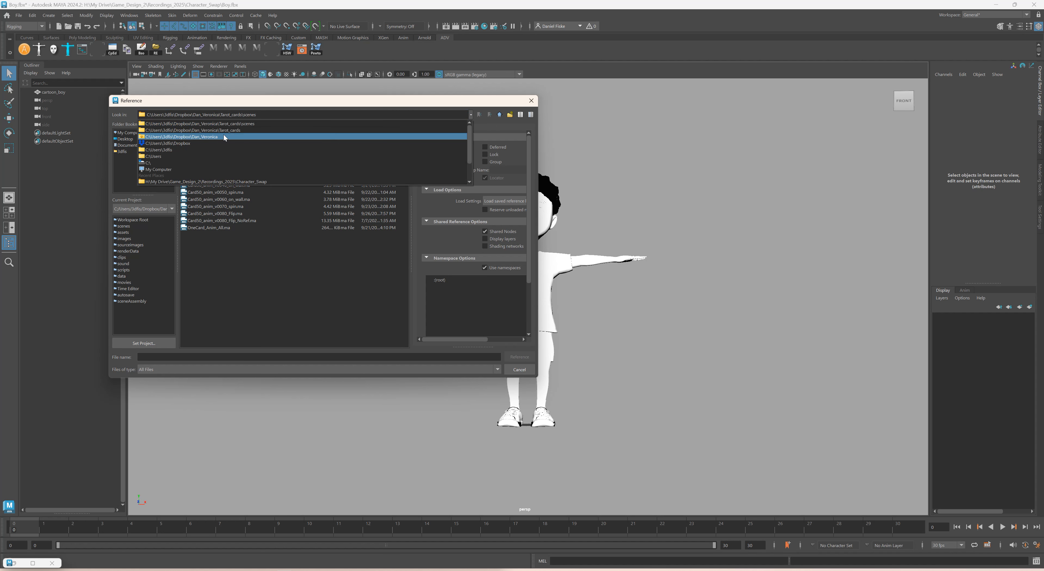
{"action": "left_click", "coordinate": [217, 181]}
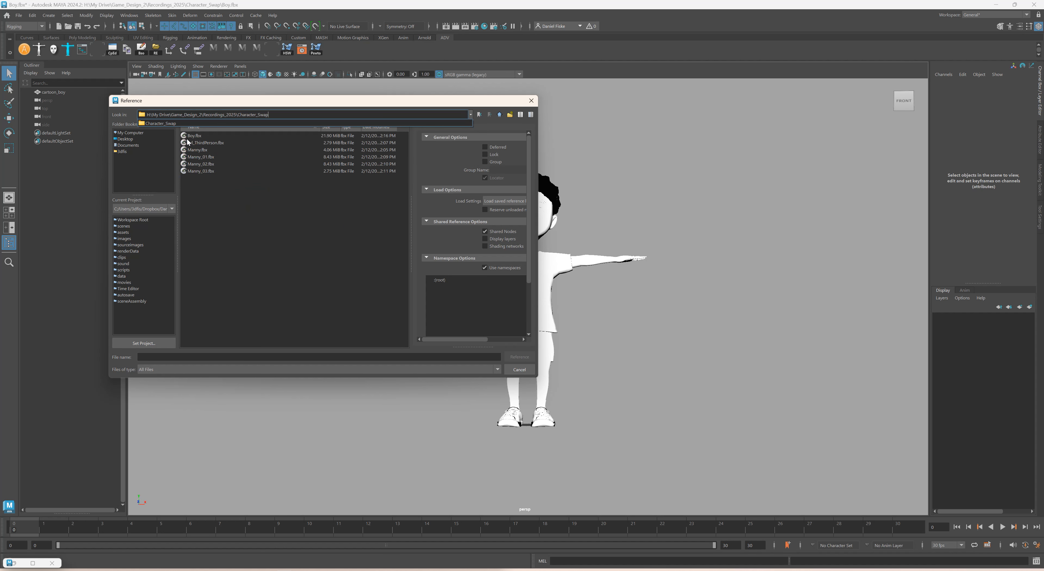
{"action": "left_click", "coordinate": [207, 171]}
{"action": "left_click", "coordinate": [523, 358]}
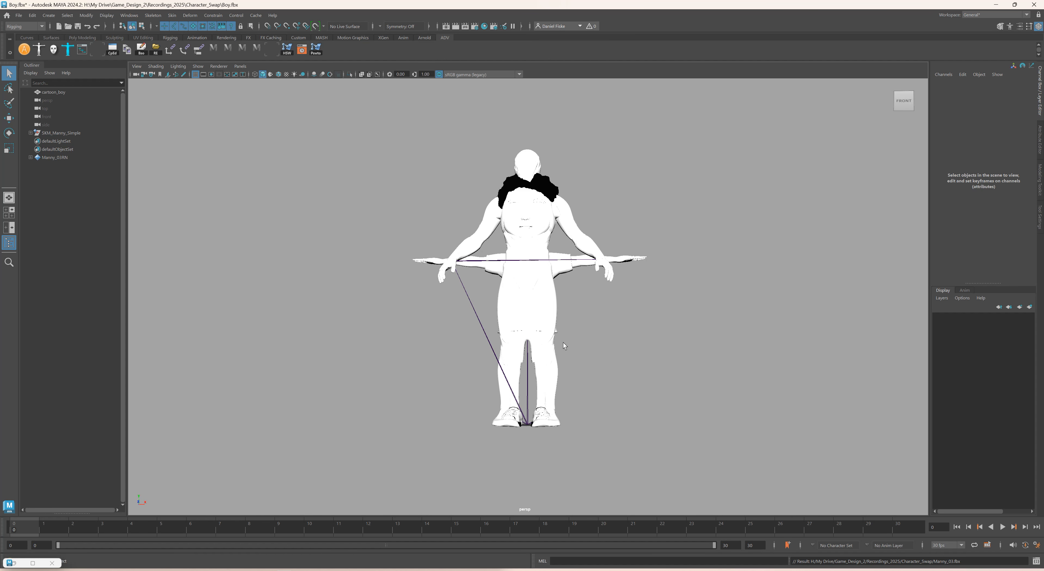
- Scale the cartoon_boy mesh uniformly to about 1.106 to compare with the Manny figure's size
{"action": "left_click_drag", "start_coordinate": [577, 338], "coordinate": [664, 275], "text": "alt"}
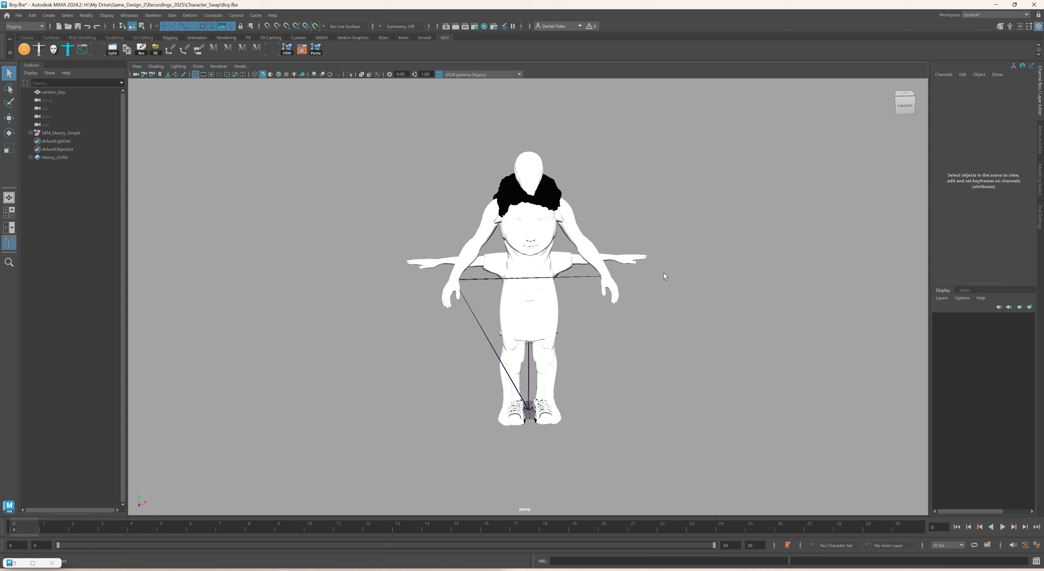
{"action": "left_click", "coordinate": [636, 258]}
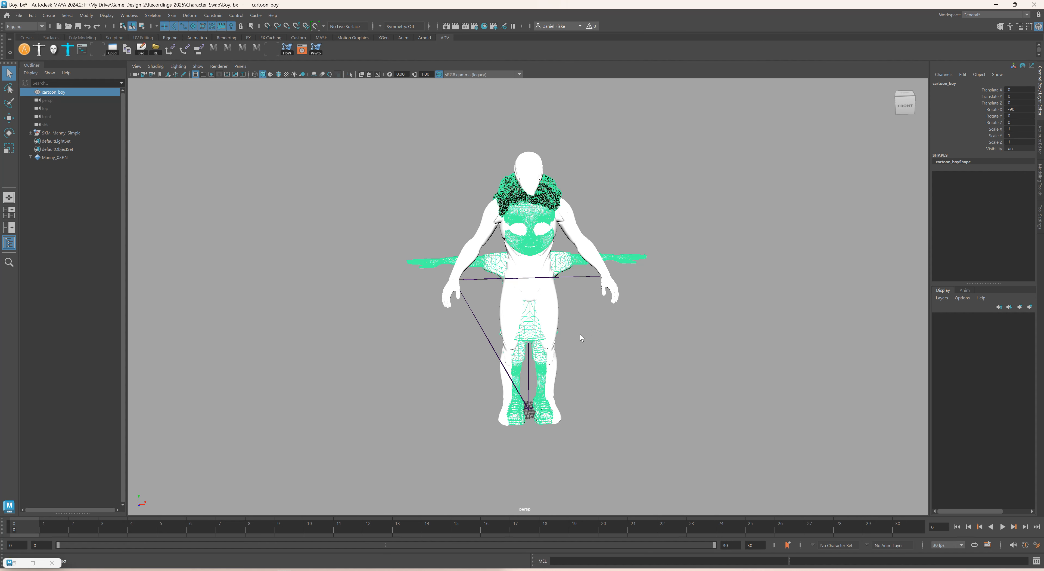
{"action": "key", "text": "r"}
{"action": "left_click_drag", "start_coordinate": [529, 409], "coordinate": [554, 403]}
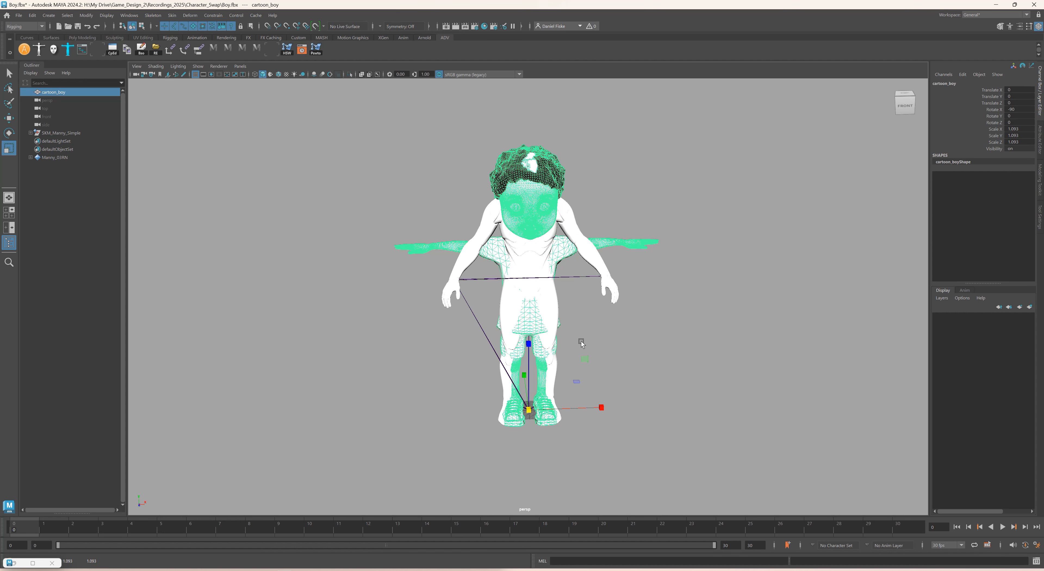
{"action": "left_click_drag", "start_coordinate": [595, 348], "coordinate": [634, 340], "text": "alt"}
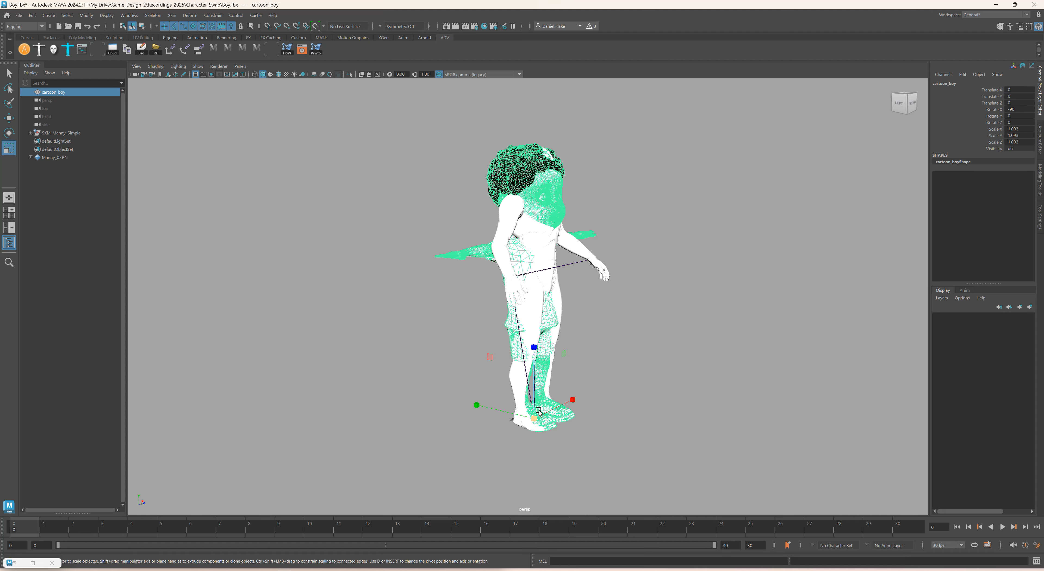
{"action": "left_click_drag", "start_coordinate": [534, 417], "coordinate": [537, 416]}
{"action": "left_click_drag", "start_coordinate": [603, 374], "coordinate": [446, 383], "text": "alt"}
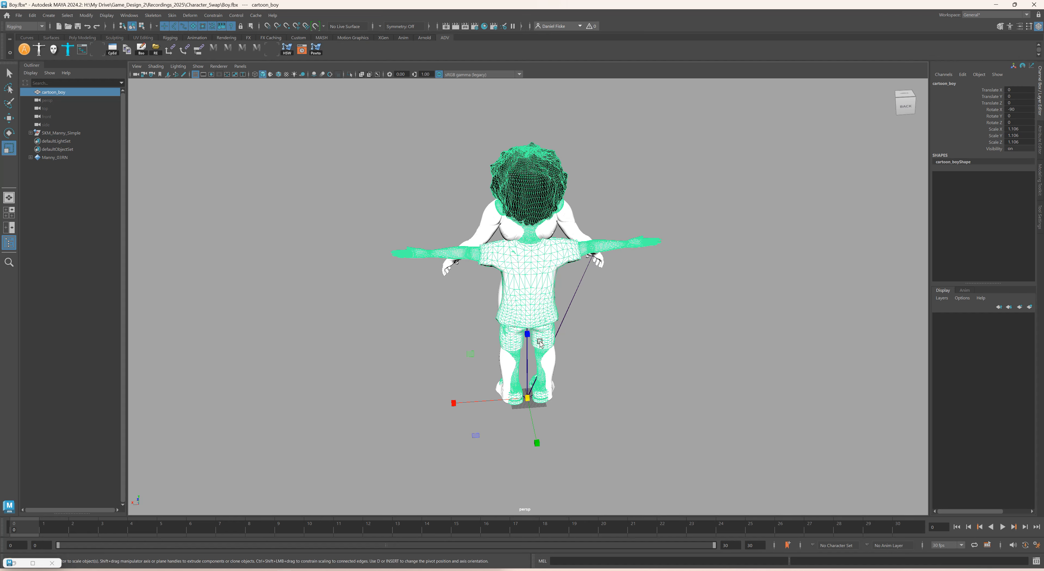
- Remove the Manny_03.fbx reference from the scene and close the Reference Editor
{"action": "left_click", "coordinate": [19, 15]}
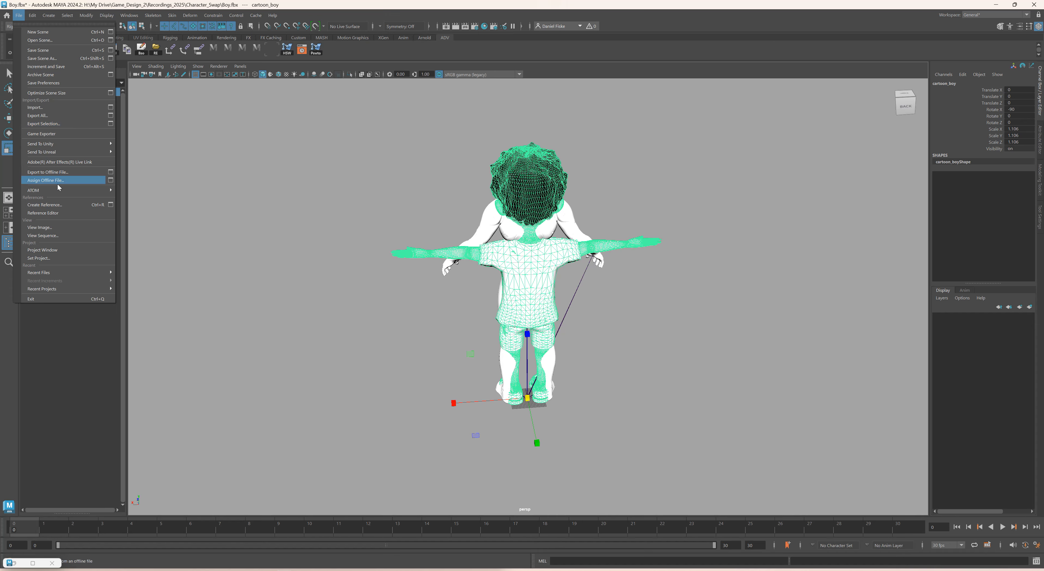
{"action": "left_click", "coordinate": [61, 213]}
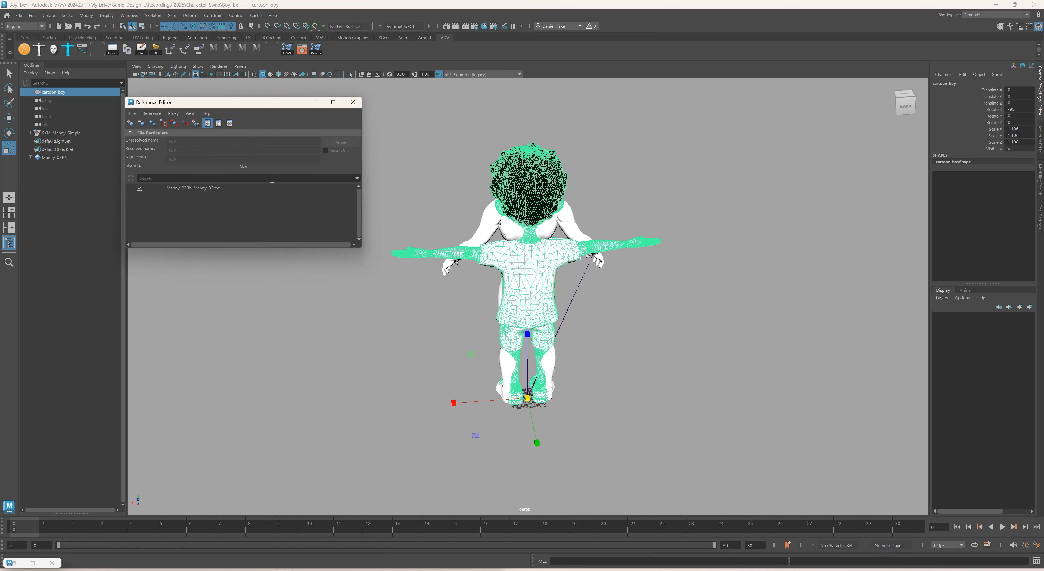
{"action": "right_click", "coordinate": [194, 189]}
{"action": "mouse_move", "coordinate": [246, 204]}
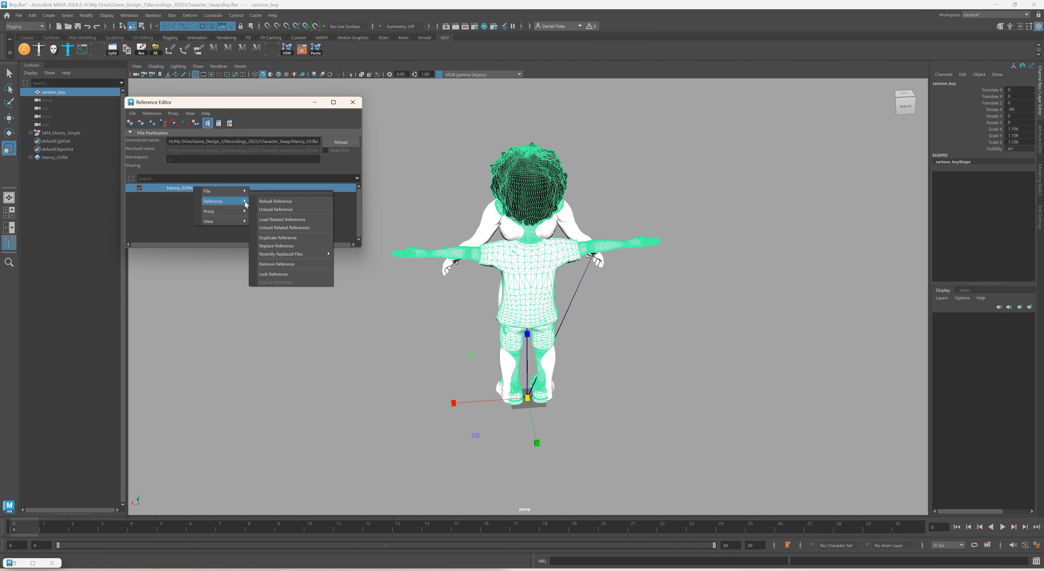
{"action": "left_click", "coordinate": [276, 264]}
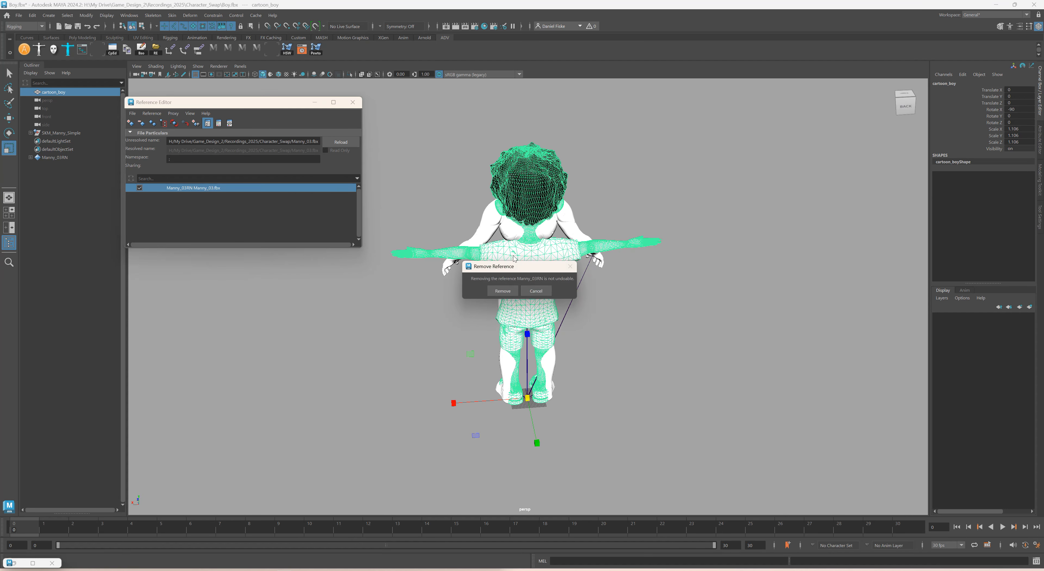
{"action": "left_click", "coordinate": [516, 294]}
{"action": "left_click", "coordinate": [353, 102]}
{"action": "left_click_drag", "start_coordinate": [357, 255], "coordinate": [479, 246], "text": "alt"}
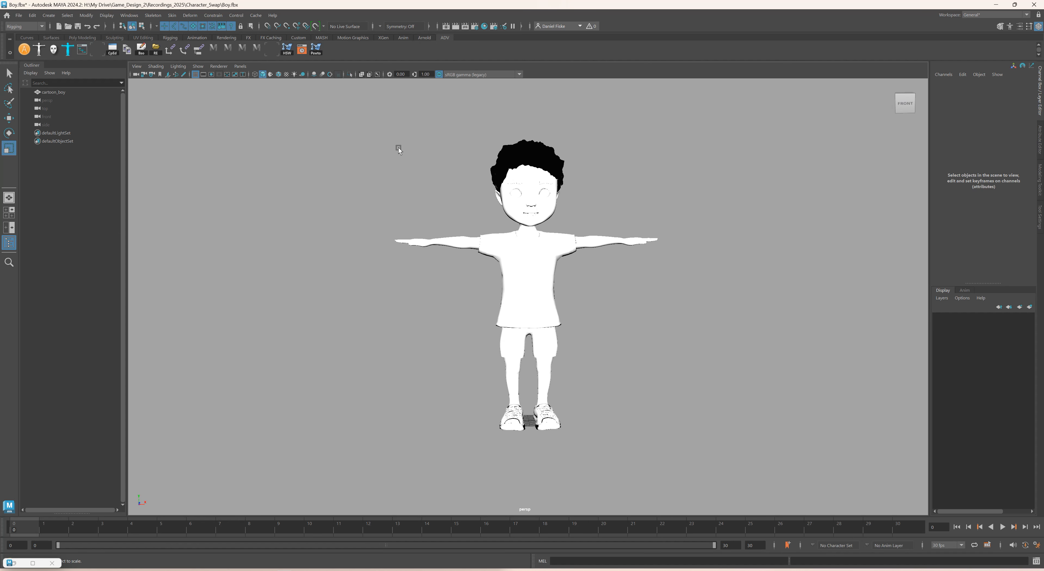
- Freeze the transformations of the cartoon_boy mesh and delete its construction history
{"action": "left_click", "coordinate": [518, 255]}
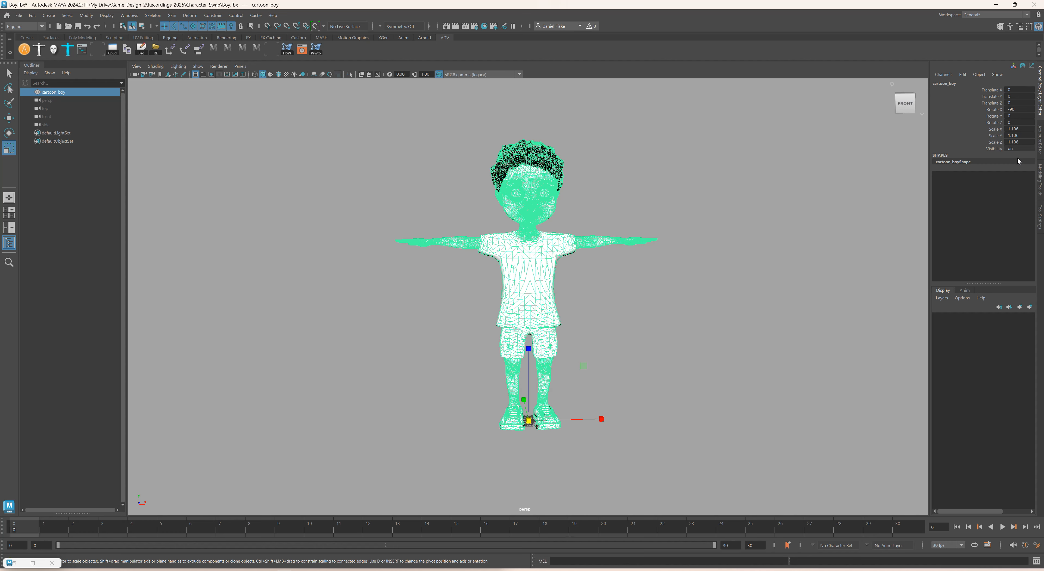
{"action": "left_click", "coordinate": [19, 15]}
{"action": "mouse_move", "coordinate": [87, 15]}
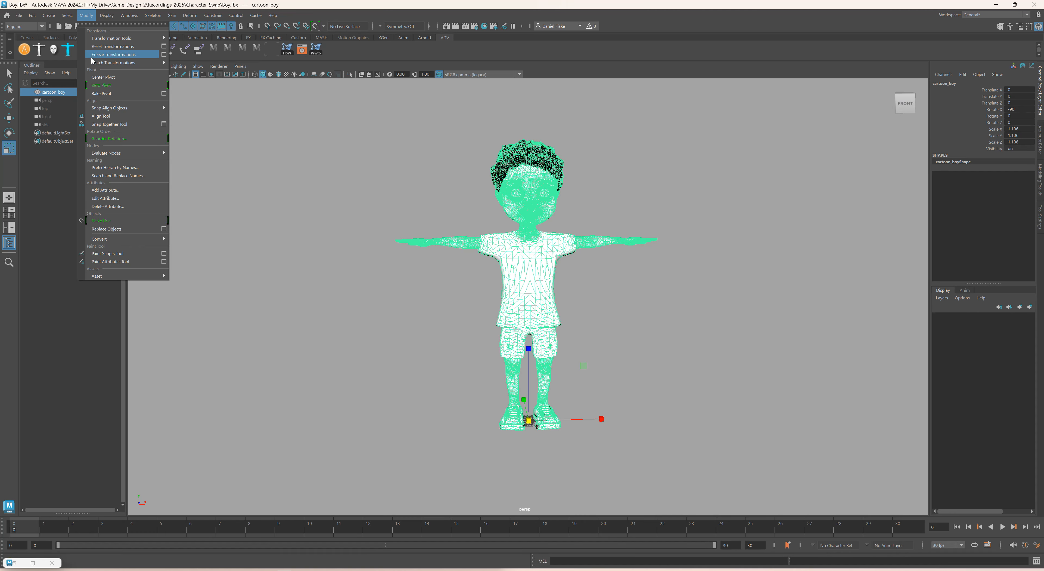
{"action": "left_click", "coordinate": [109, 54]}
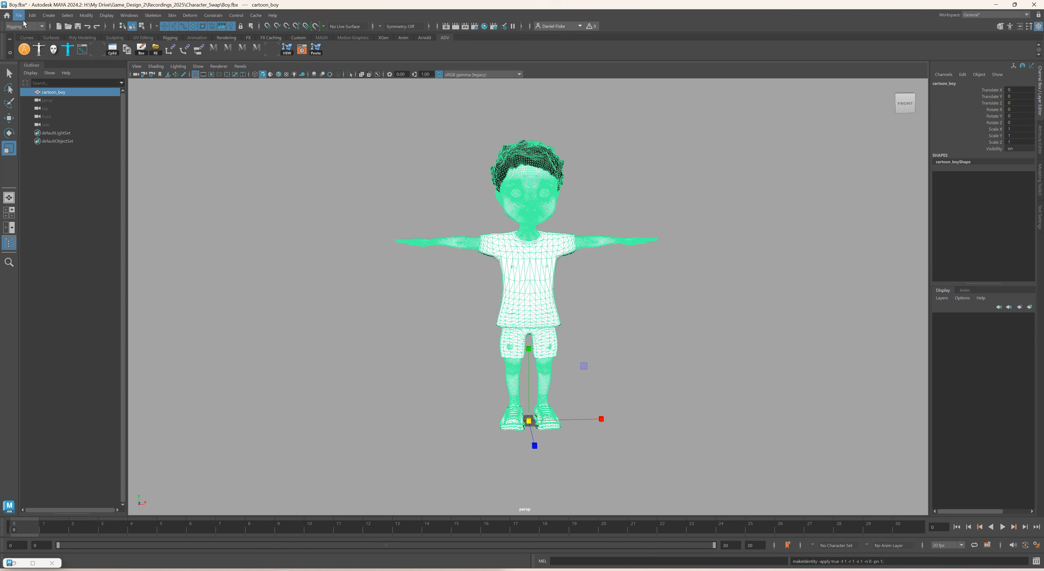
{"action": "left_click", "coordinate": [32, 15]}
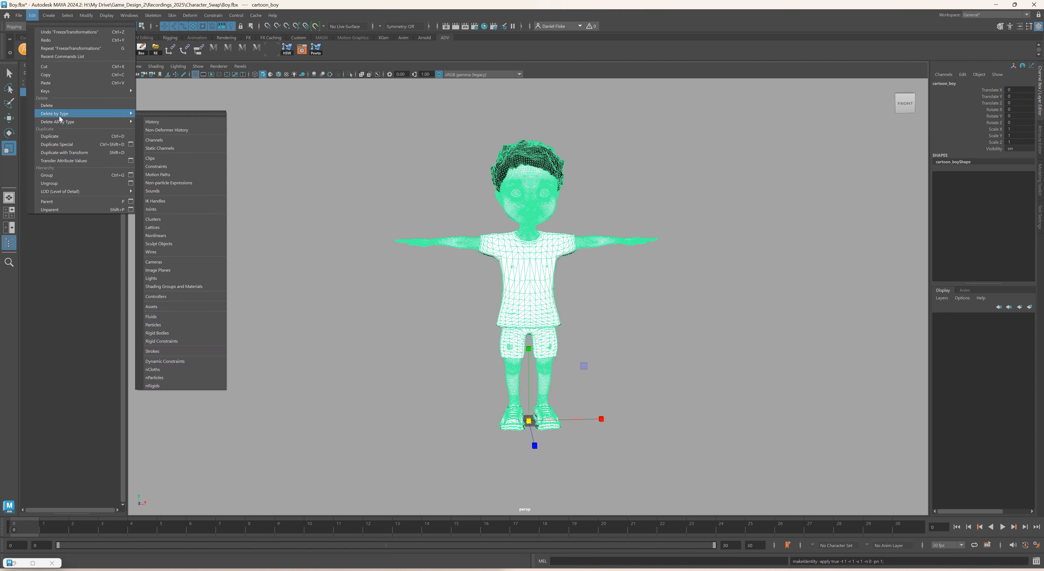
{"action": "left_click", "coordinate": [151, 121]}
- Export the selected cartoon_boy mesh as an FBX named Boy_Geo_v001 into the Character_Swap folder
{"action": "left_click", "coordinate": [19, 16]}
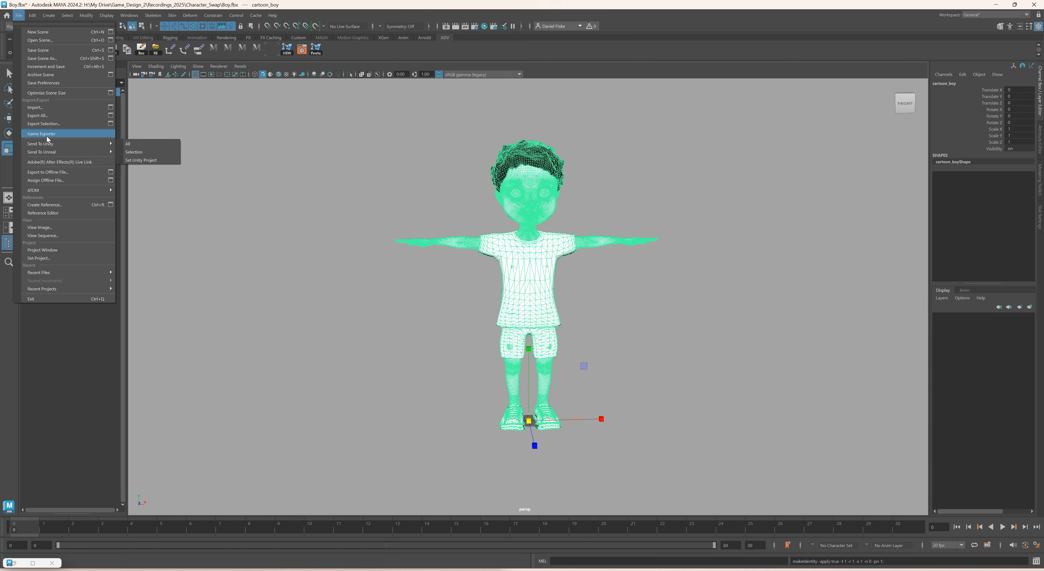
{"action": "left_click", "coordinate": [111, 124]}
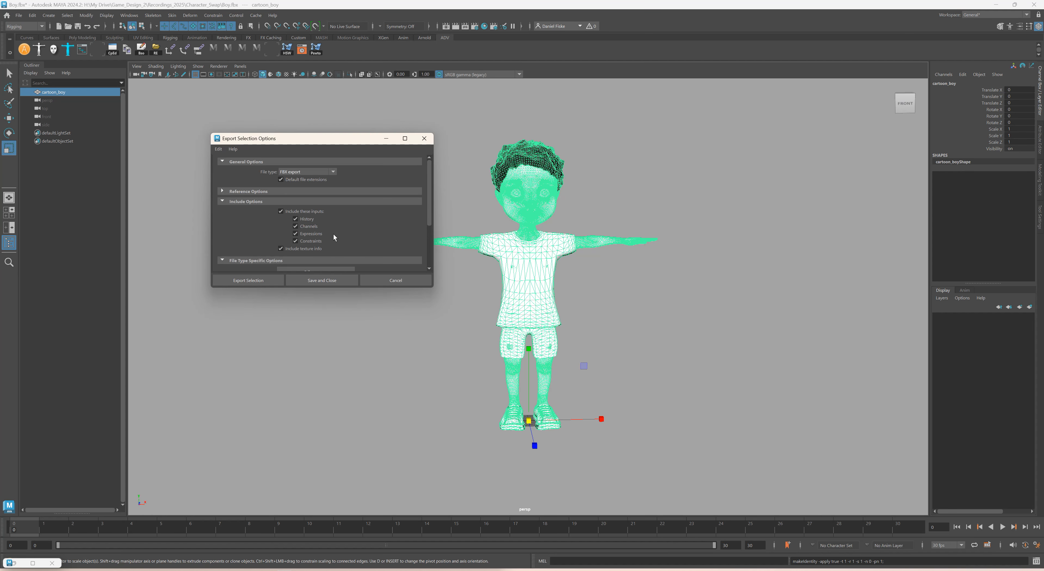
{"action": "left_click", "coordinate": [255, 284]}
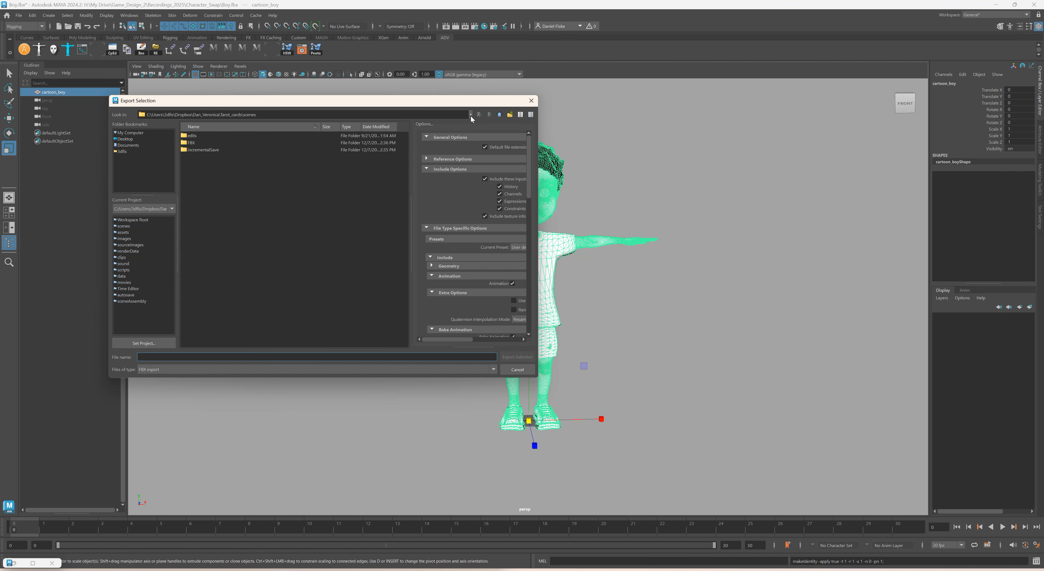
{"action": "left_click", "coordinate": [471, 115]}
{"action": "left_click", "coordinate": [301, 183]}
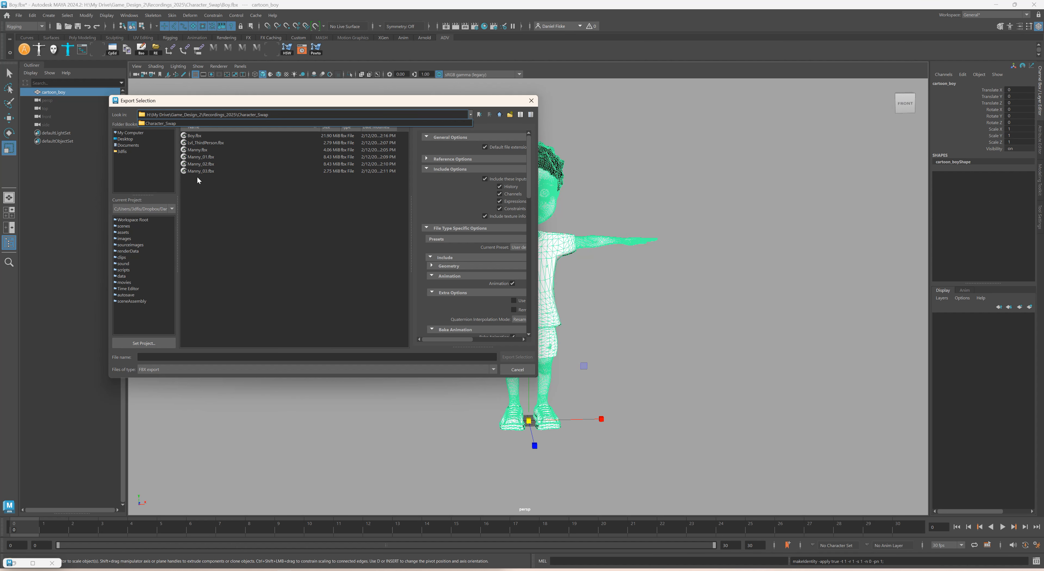
{"action": "left_click", "coordinate": [195, 137]}
{"action": "left_click", "coordinate": [159, 357]}
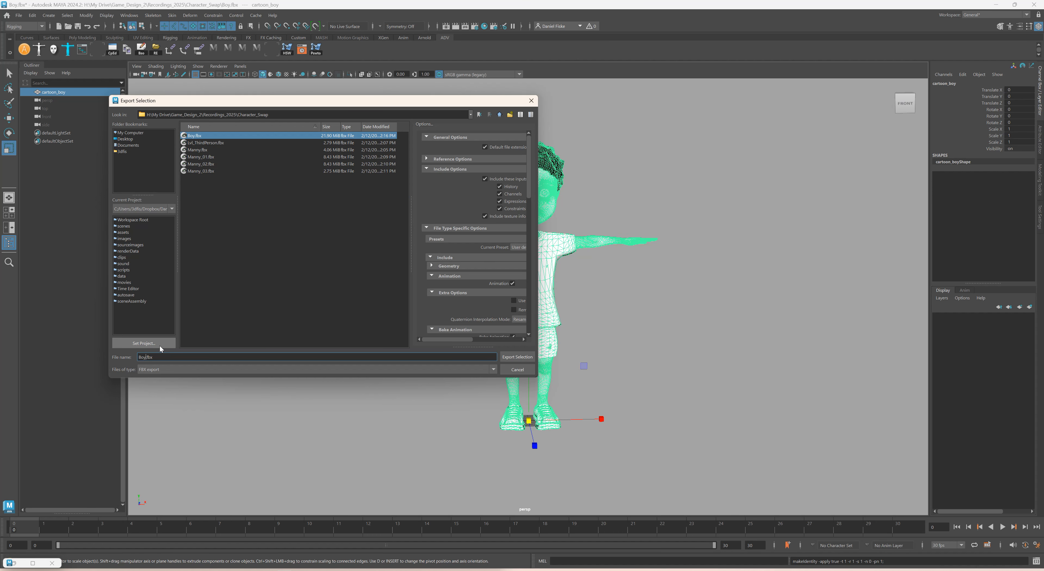
{"action": "type", "text": "_"}
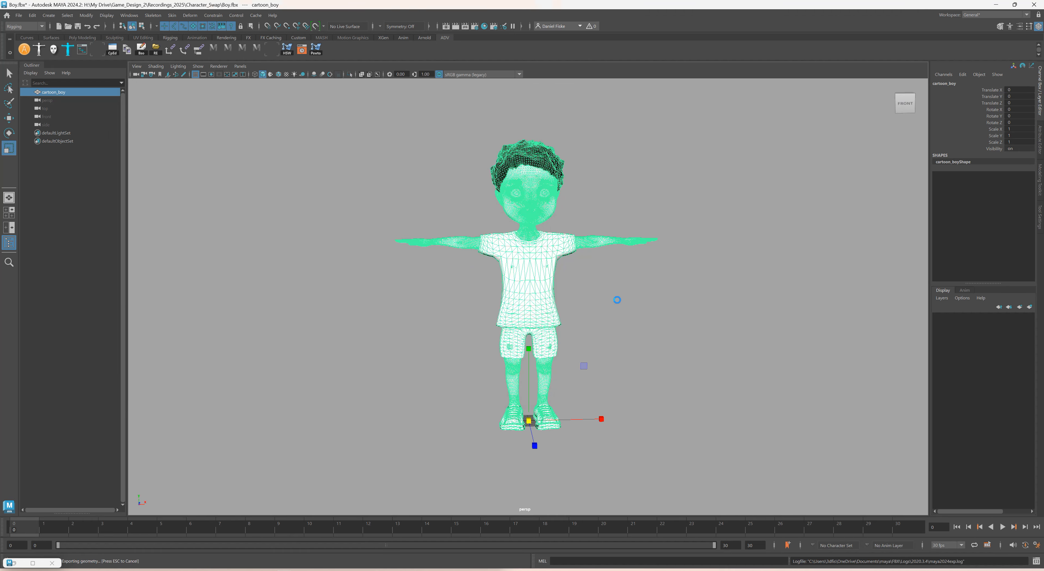
{"action": "left_click_drag", "start_coordinate": [616, 296], "coordinate": [643, 289], "text": "alt"}
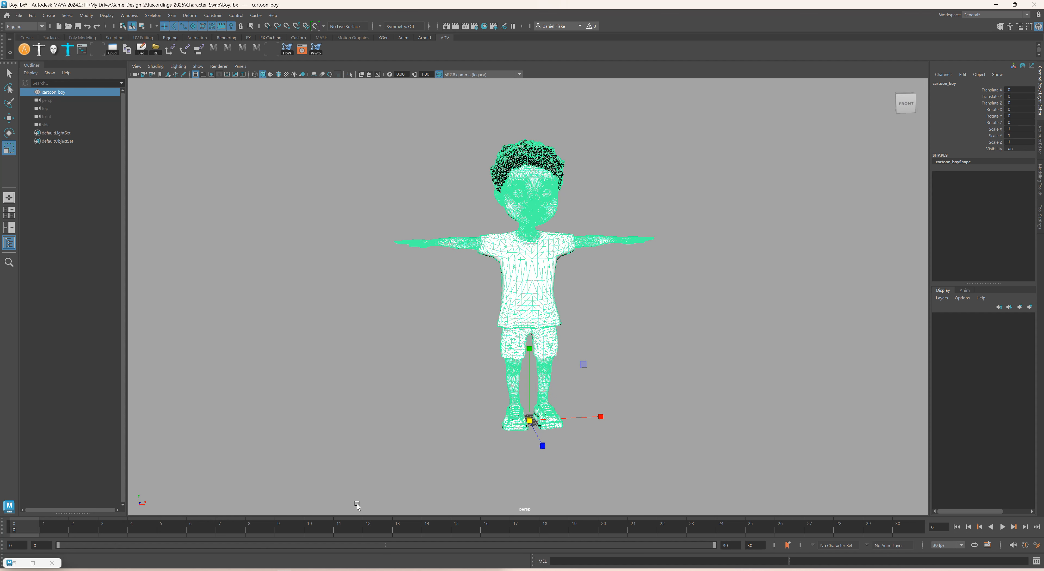
- Switch to Mixamo in the browser, widen its window and upload Boy_Geo_v001 from the Character_Swap folder as a new character
{"action": "mouse_move", "coordinate": [230, 568]}
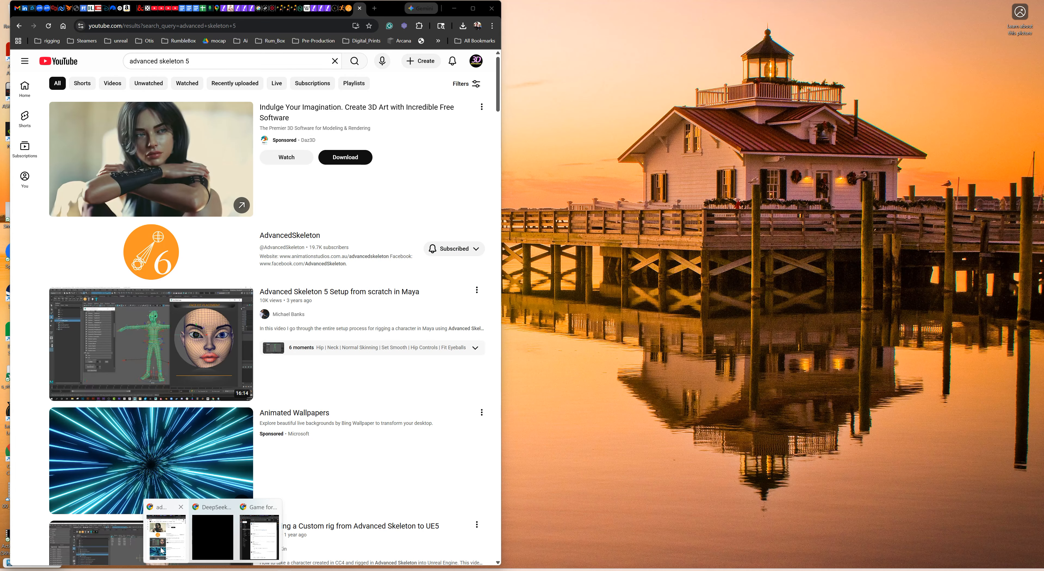
{"action": "left_click", "coordinate": [171, 537]}
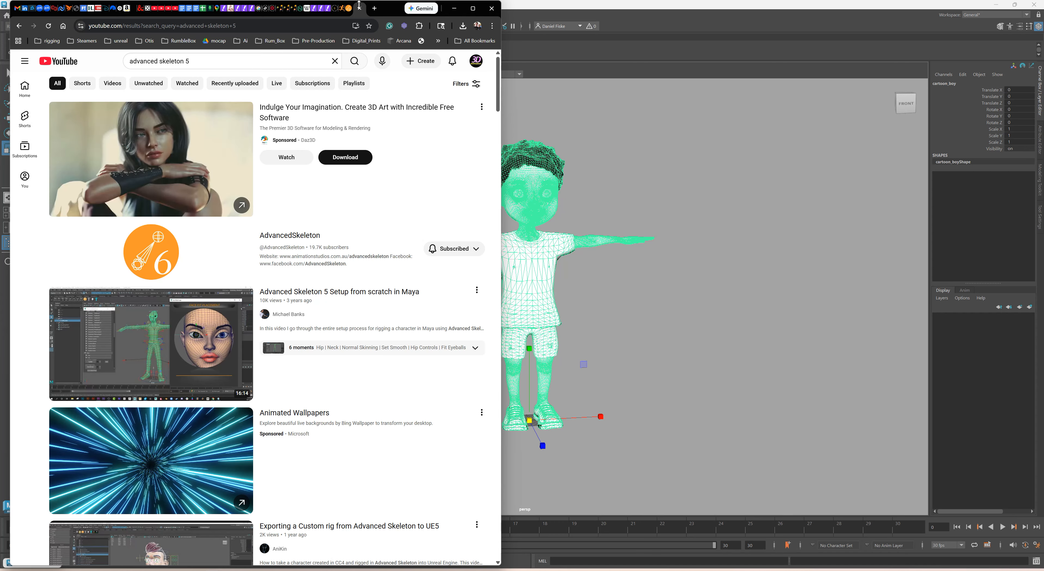
{"action": "left_click", "coordinate": [334, 11]}
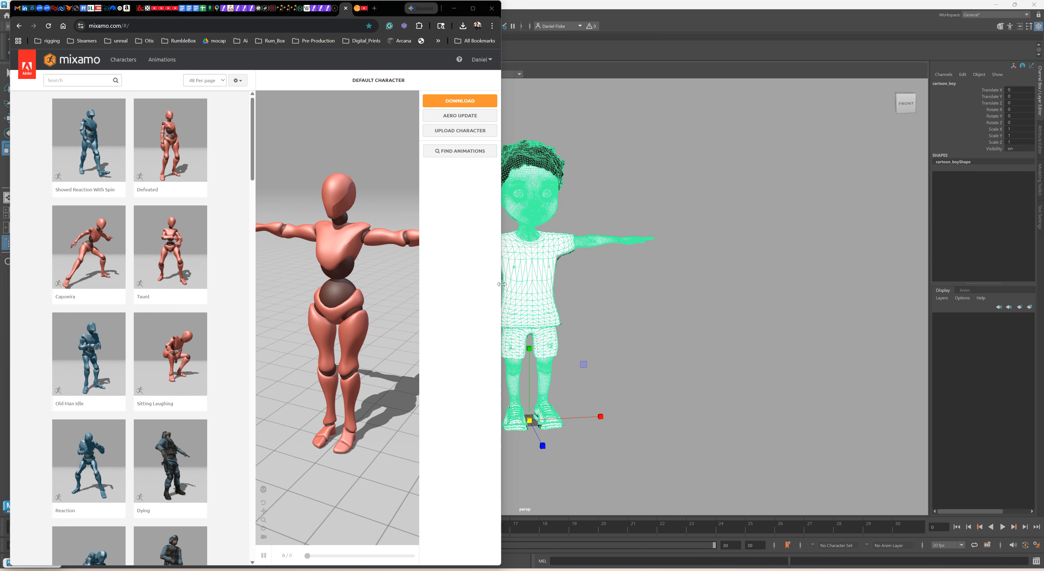
{"action": "left_click_drag", "start_coordinate": [502, 284], "coordinate": [1021, 281]}
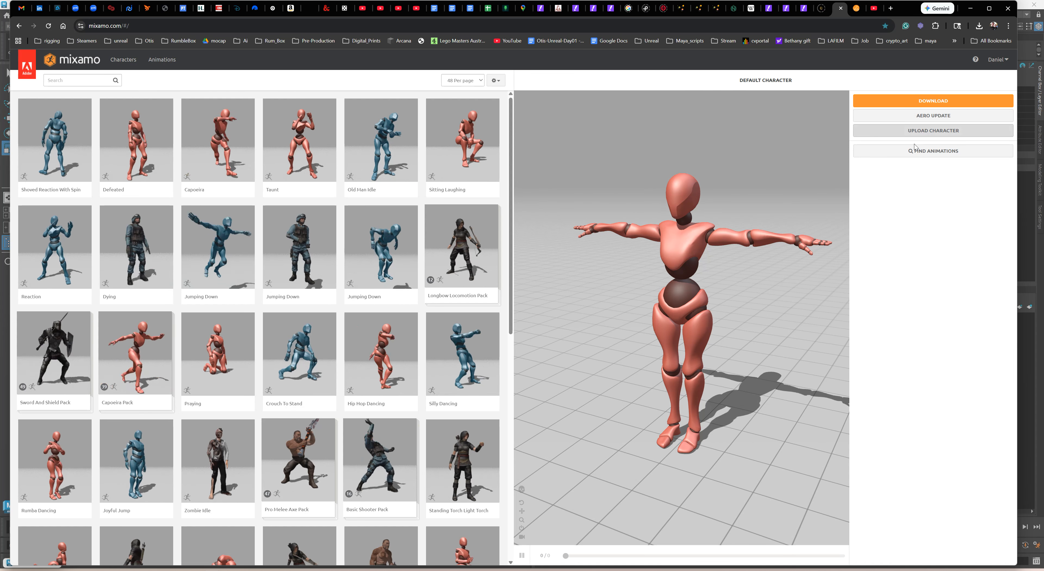
{"action": "left_click", "coordinate": [916, 132]}
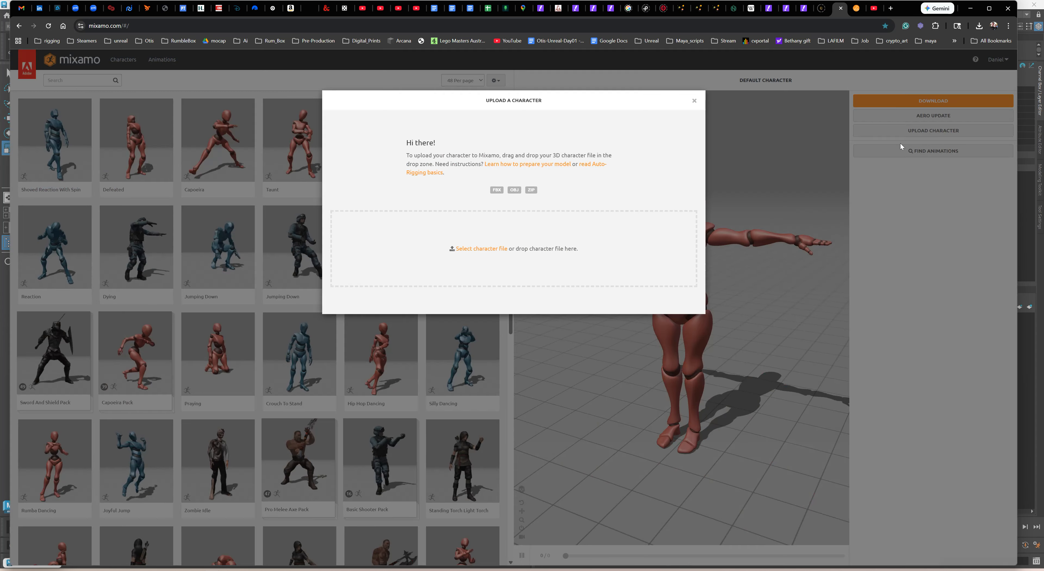
{"action": "left_click", "coordinate": [226, 570]}
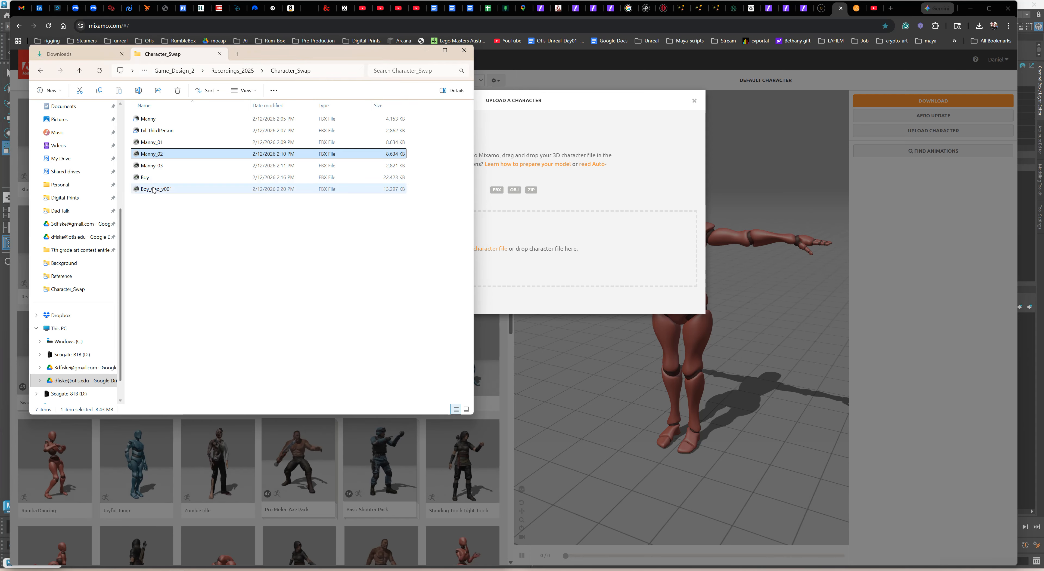
{"action": "left_click_drag", "start_coordinate": [155, 191], "coordinate": [543, 226]}
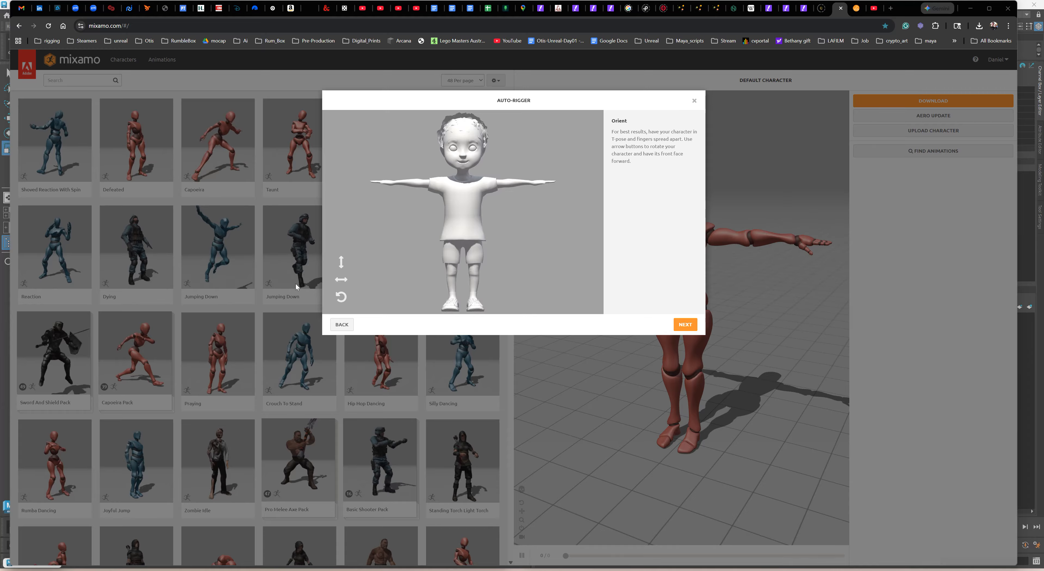
- Rotate the character a full turn about each of the Z, Y and X axes in the Auto-Rigger preview
{"action": "left_click", "coordinate": [342, 298]}
{"action": "left_click", "coordinate": [341, 298]}
{"action": "left_click", "coordinate": [341, 298]}
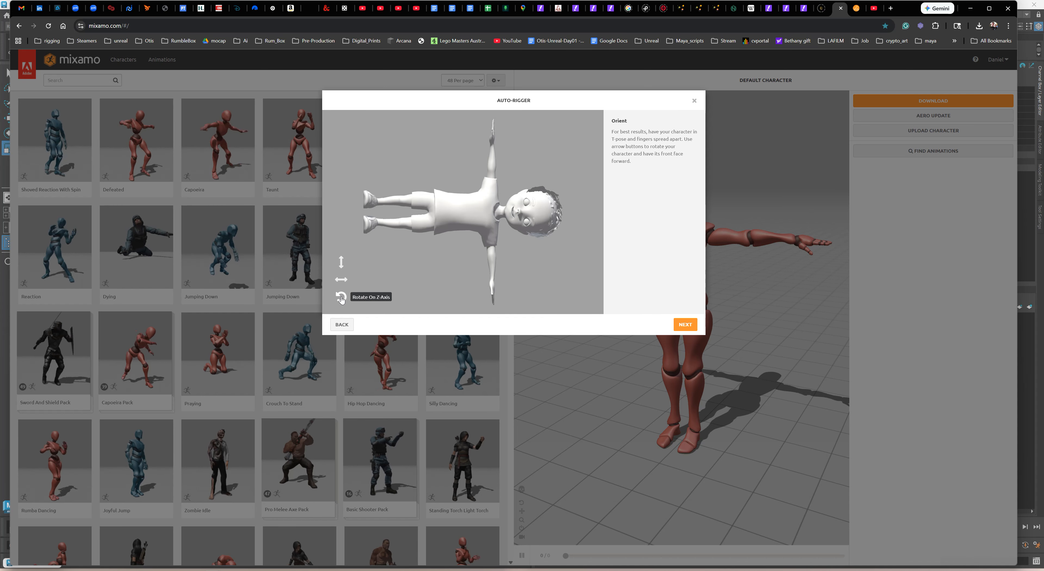
{"action": "left_click", "coordinate": [341, 298]}
{"action": "left_click", "coordinate": [341, 279]}
{"action": "left_click", "coordinate": [341, 279]}
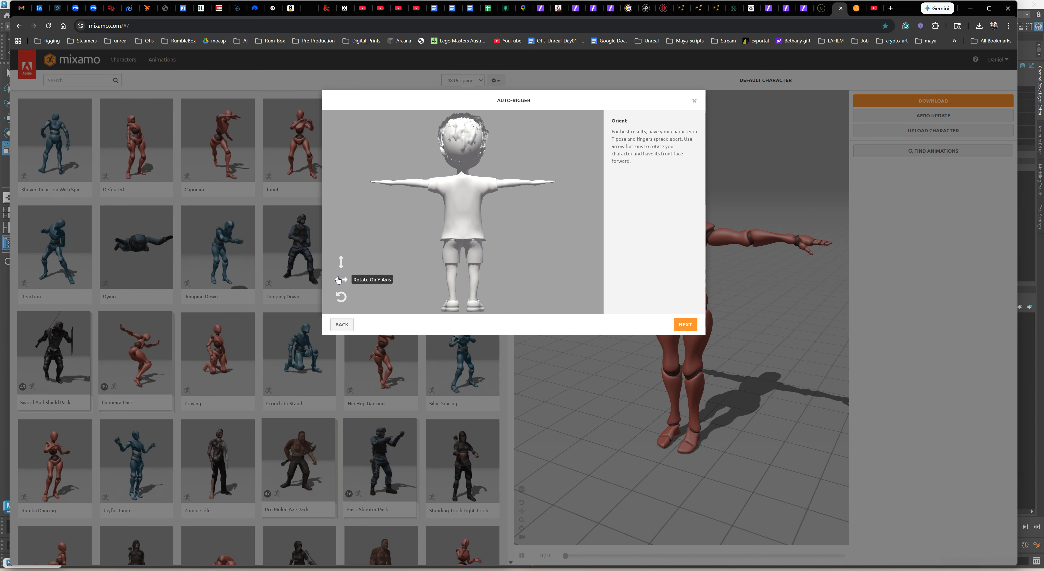
{"action": "left_click", "coordinate": [341, 279]}
{"action": "left_click", "coordinate": [339, 279]}
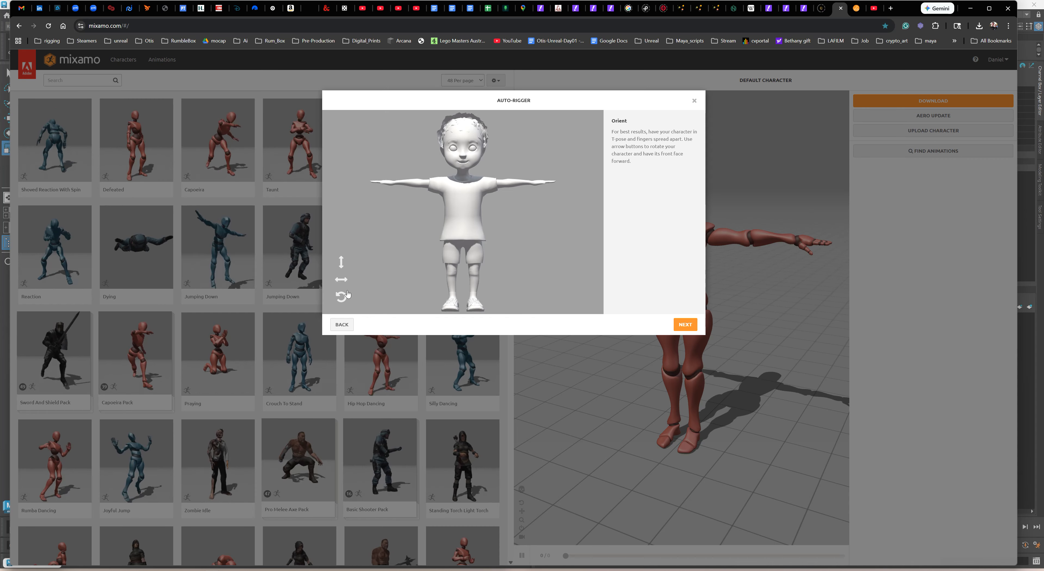
{"action": "left_click", "coordinate": [341, 262]}
{"action": "left_click", "coordinate": [341, 262]}
{"action": "left_click", "coordinate": [341, 262]}
{"action": "left_click", "coordinate": [341, 262]}
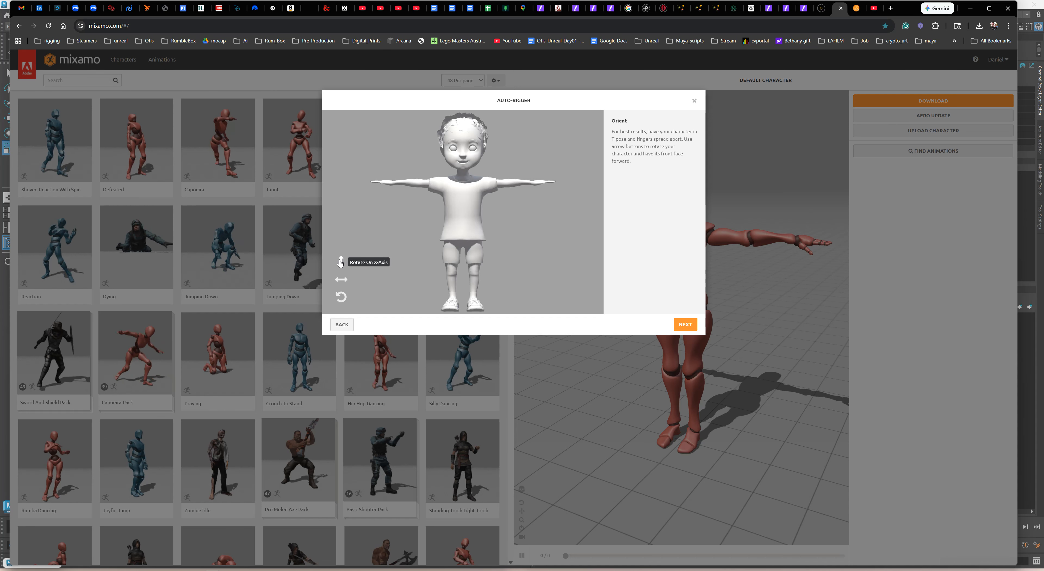
- Accept the character's orientation and place the chin, wrist, elbow, knee and groin markers on the boy with symmetry enabled
{"action": "left_click", "coordinate": [686, 325]}
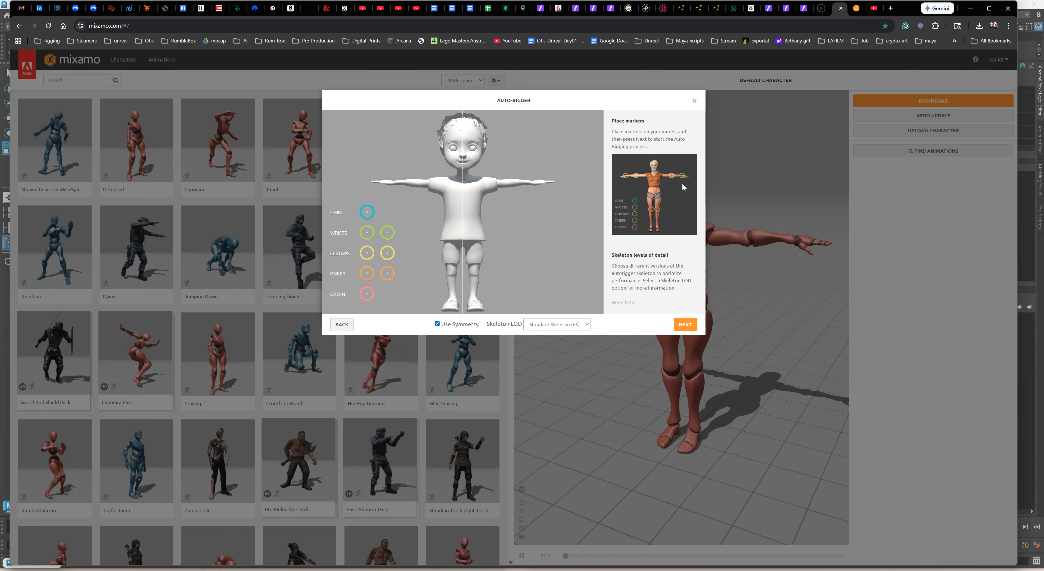
{"action": "mouse_move", "coordinate": [372, 216]}
{"action": "left_mouse_down"}
{"action": "mouse_move", "coordinate": [472, 148]}
{"action": "mouse_move", "coordinate": [464, 169]}
{"action": "left_mouse_up"}
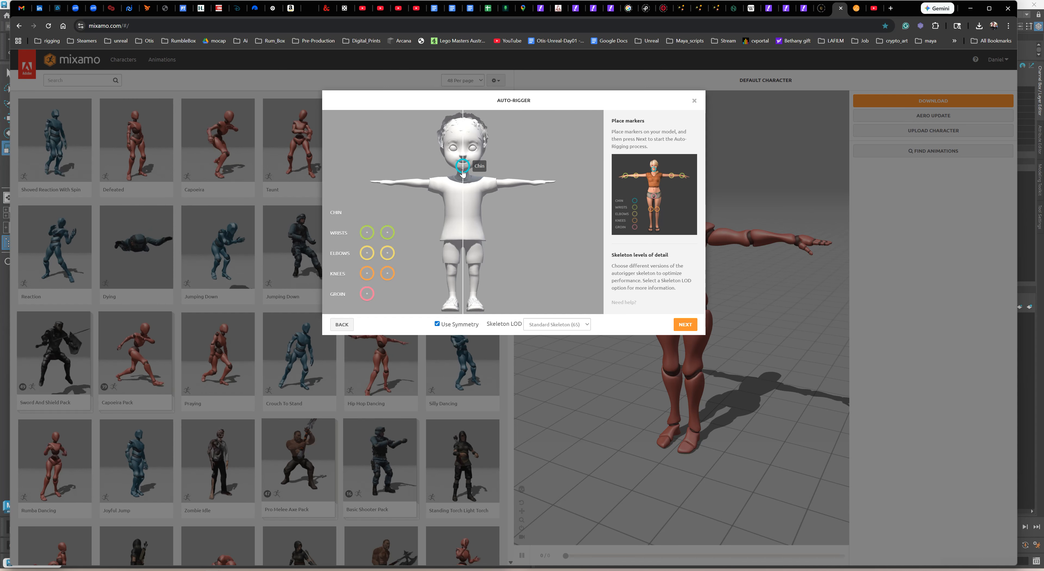
{"action": "left_click_drag", "start_coordinate": [367, 234], "coordinate": [395, 187]}
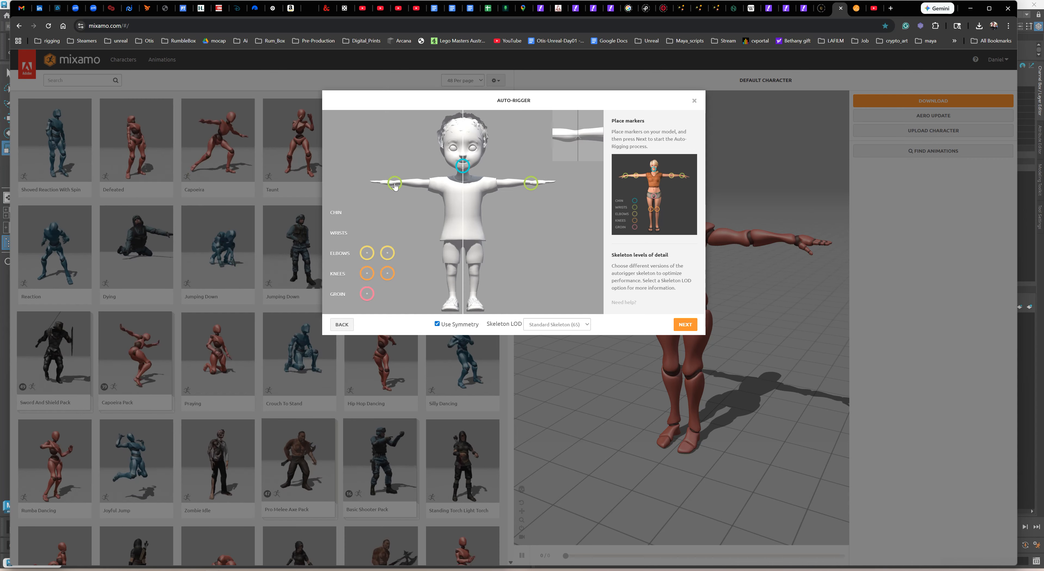
{"action": "left_click_drag", "start_coordinate": [395, 185], "coordinate": [395, 185]}
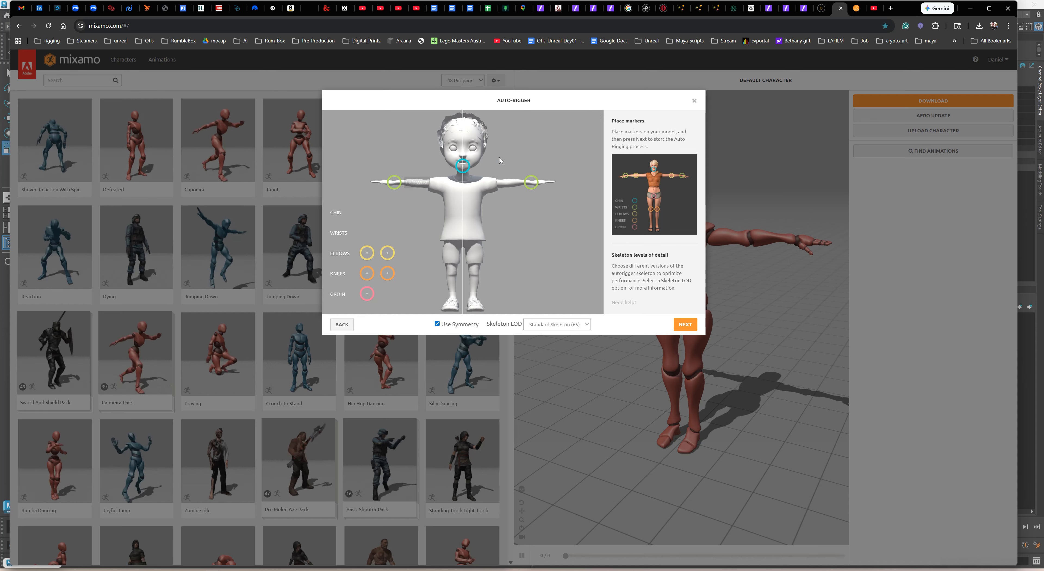
{"action": "mouse_move", "coordinate": [367, 255]}
{"action": "left_mouse_down"}
{"action": "mouse_move", "coordinate": [409, 217]}
{"action": "mouse_move", "coordinate": [420, 185]}
{"action": "left_mouse_up"}
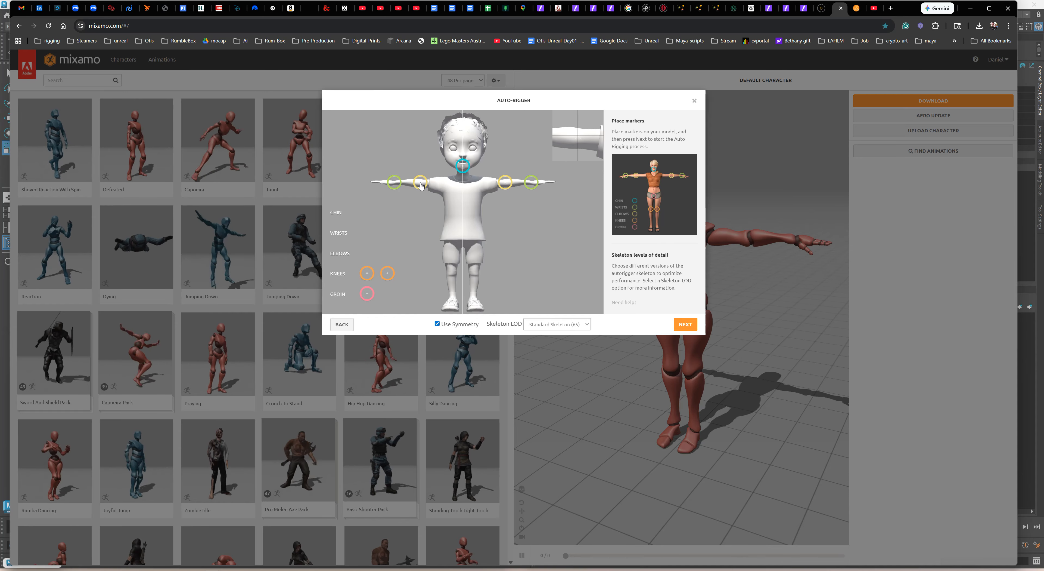
{"action": "left_click_drag", "start_coordinate": [371, 276], "coordinate": [414, 278]}
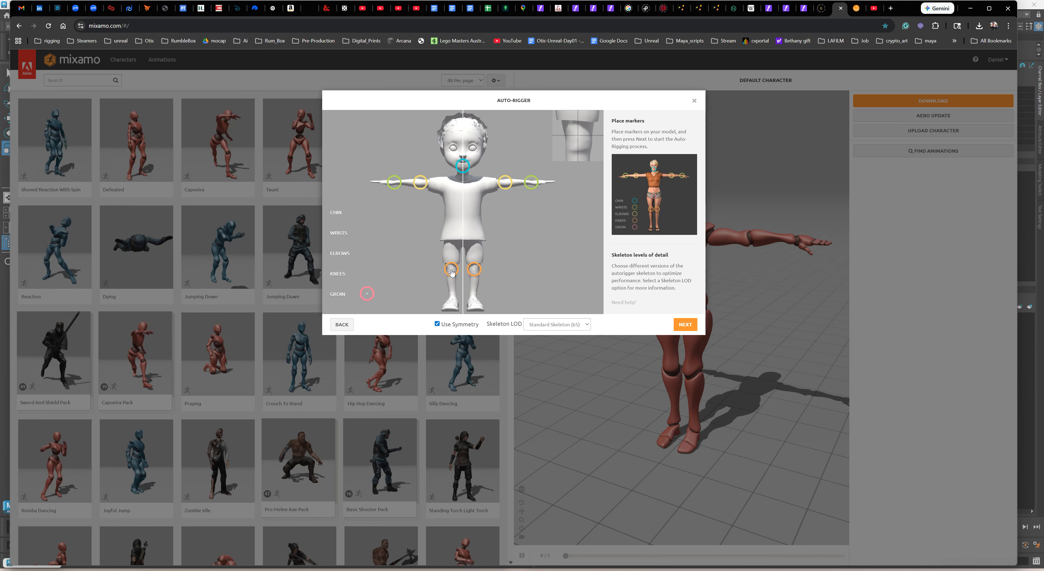
{"action": "mouse_move", "coordinate": [373, 295]}
{"action": "left_mouse_down"}
{"action": "mouse_move", "coordinate": [465, 260]}
{"action": "mouse_move", "coordinate": [464, 237]}
{"action": "left_mouse_up"}
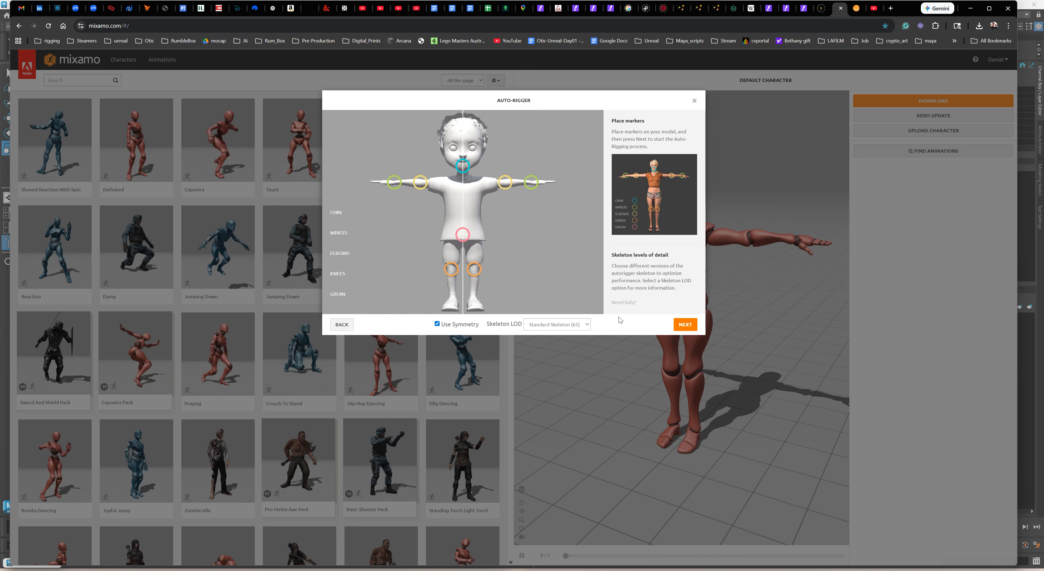
- Auto-rig the boy with the Standard Skeleton (65) level of detail and accept the rigged character
{"action": "left_click", "coordinate": [585, 324]}
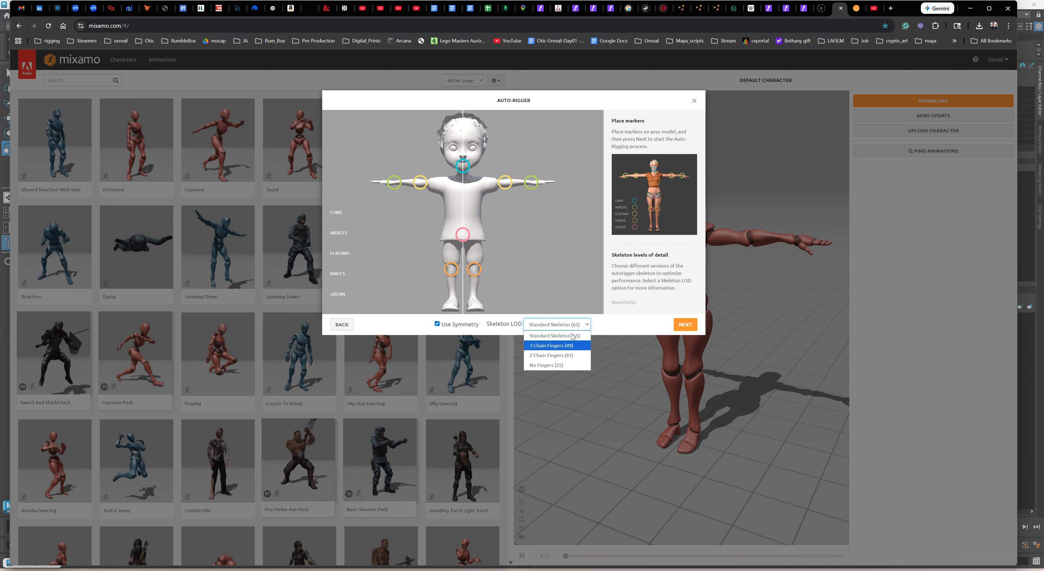
{"action": "left_click", "coordinate": [686, 324]}
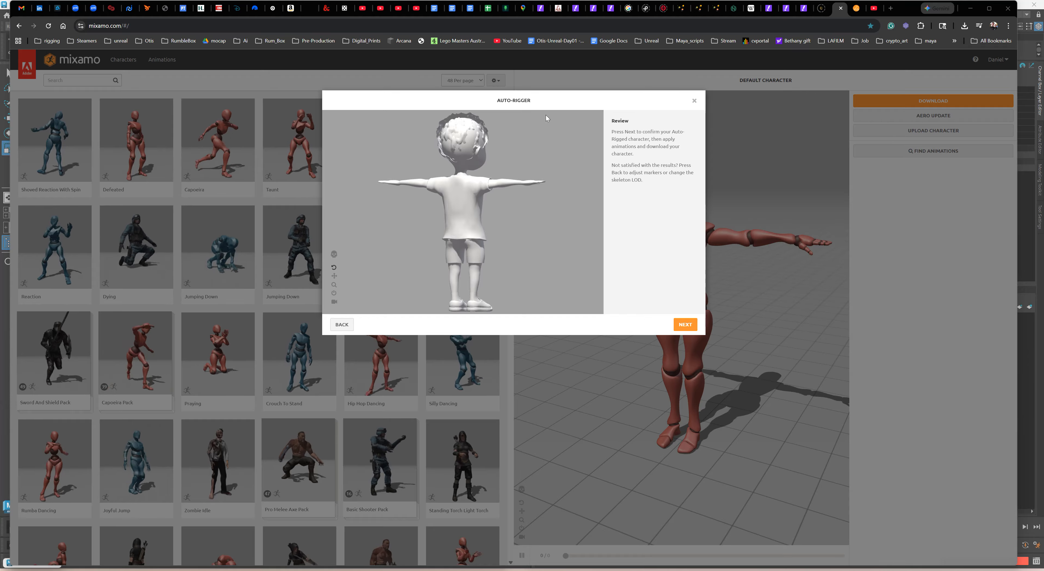
{"action": "left_click", "coordinate": [690, 326]}
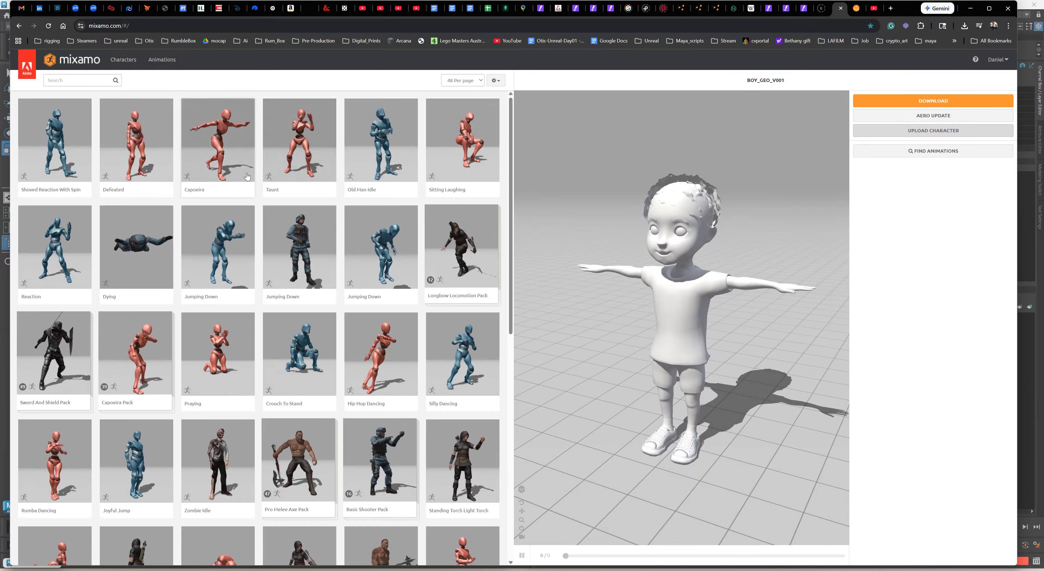
- Try the Capoeira animation on the boy and check the keyframe reduction options in its download settings without downloading
{"action": "left_click", "coordinate": [220, 146]}
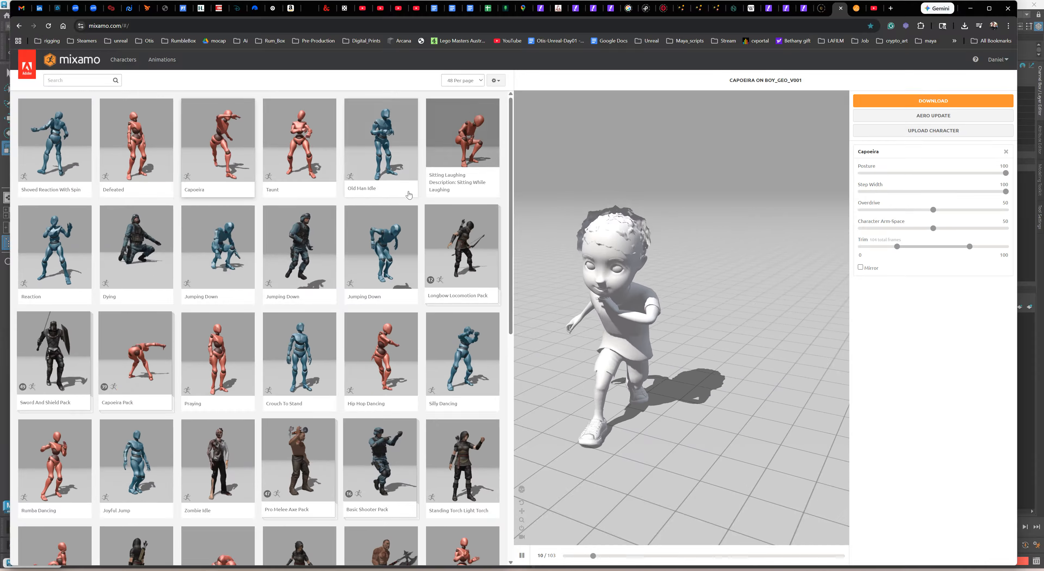
{"action": "left_click", "coordinate": [232, 153]}
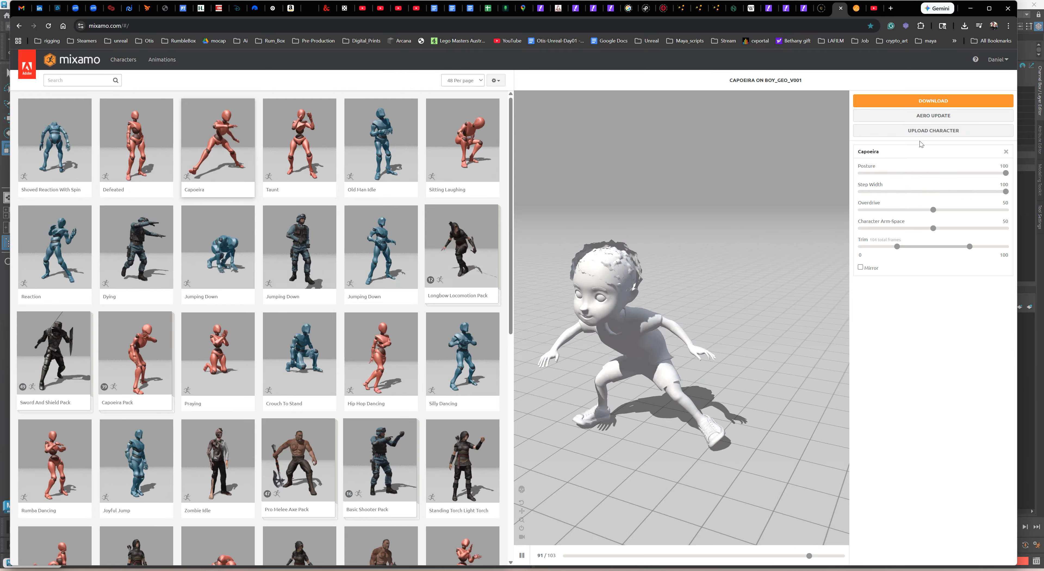
{"action": "left_click", "coordinate": [931, 102]}
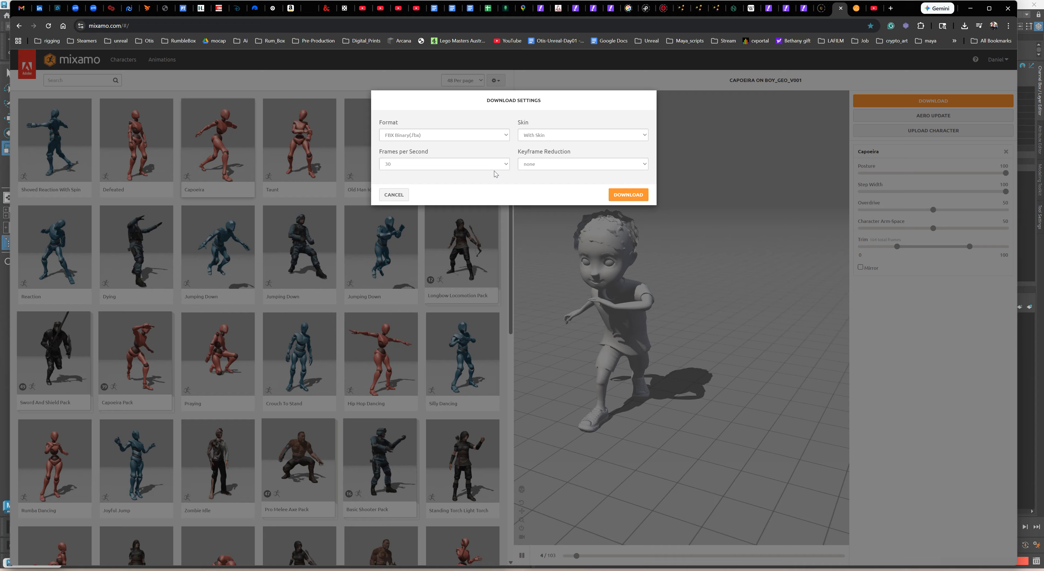
{"action": "left_click", "coordinate": [559, 164]}
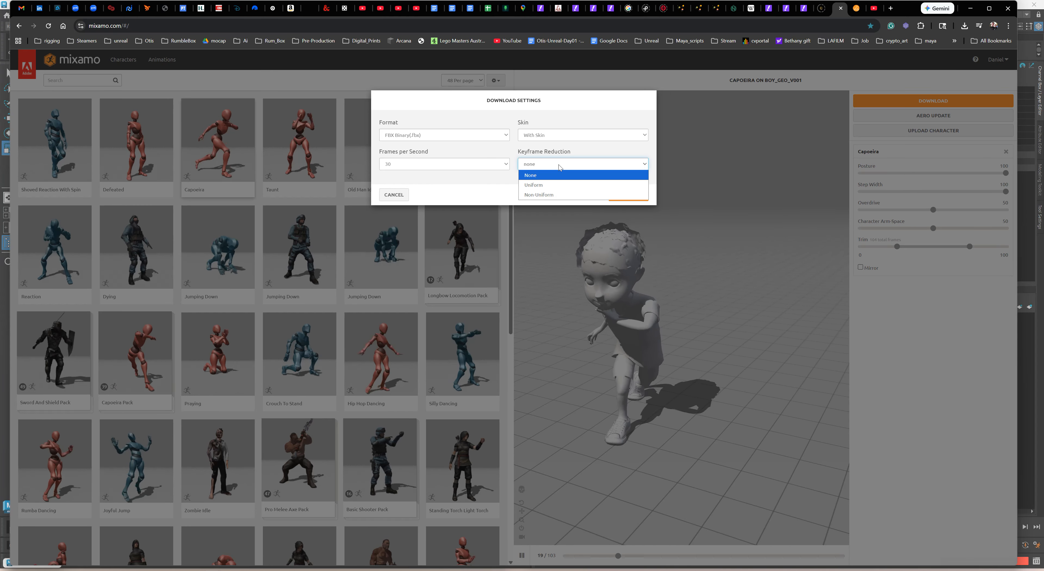
{"action": "left_click", "coordinate": [382, 199]}
{"action": "left_click", "coordinate": [392, 195]}
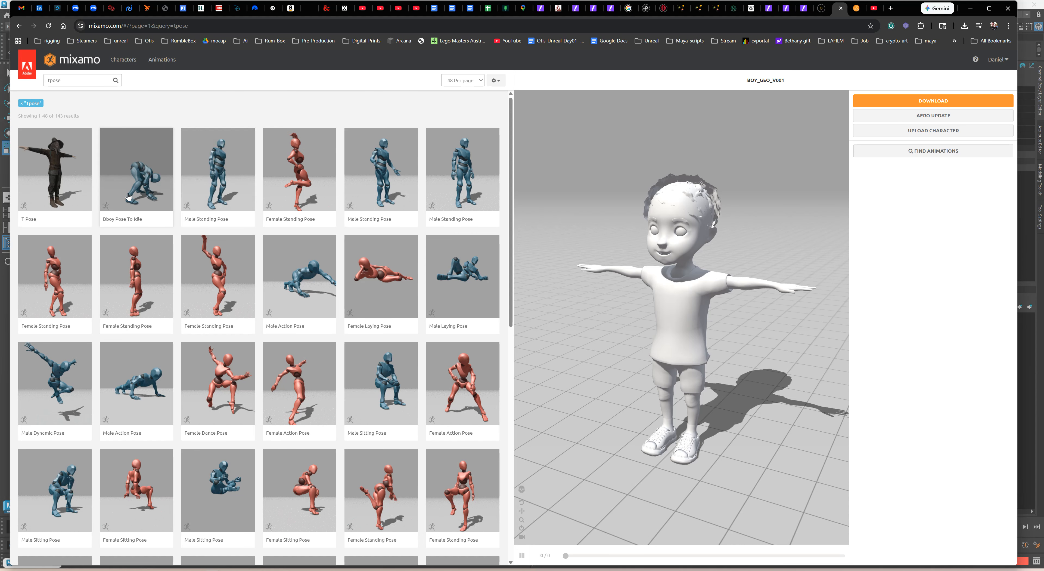
- Apply the T-Pose animation from the tpose search results to the boy and view him from the front
{"action": "left_click", "coordinate": [137, 175]}
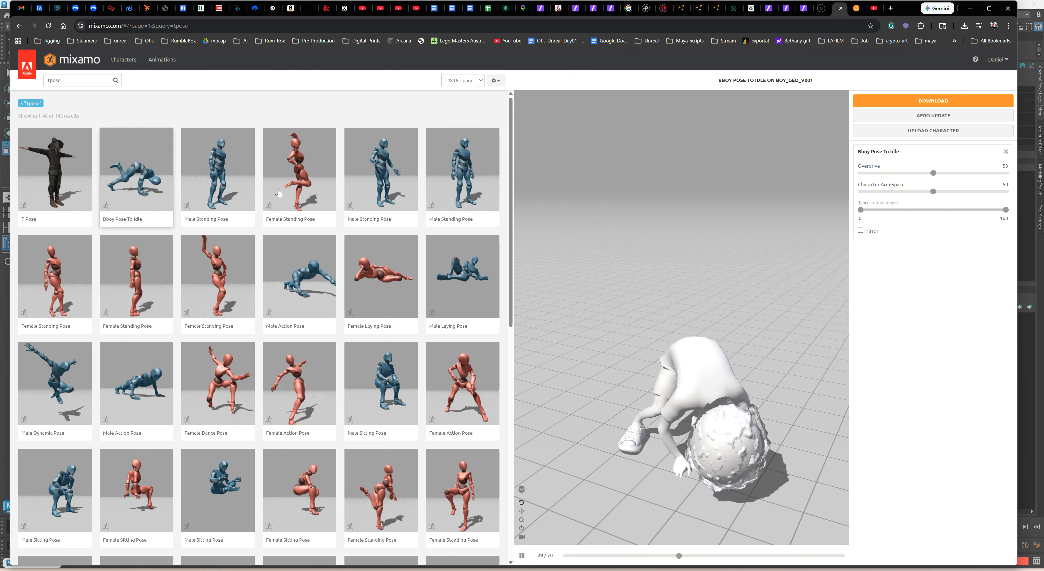
{"action": "left_click", "coordinate": [55, 170]}
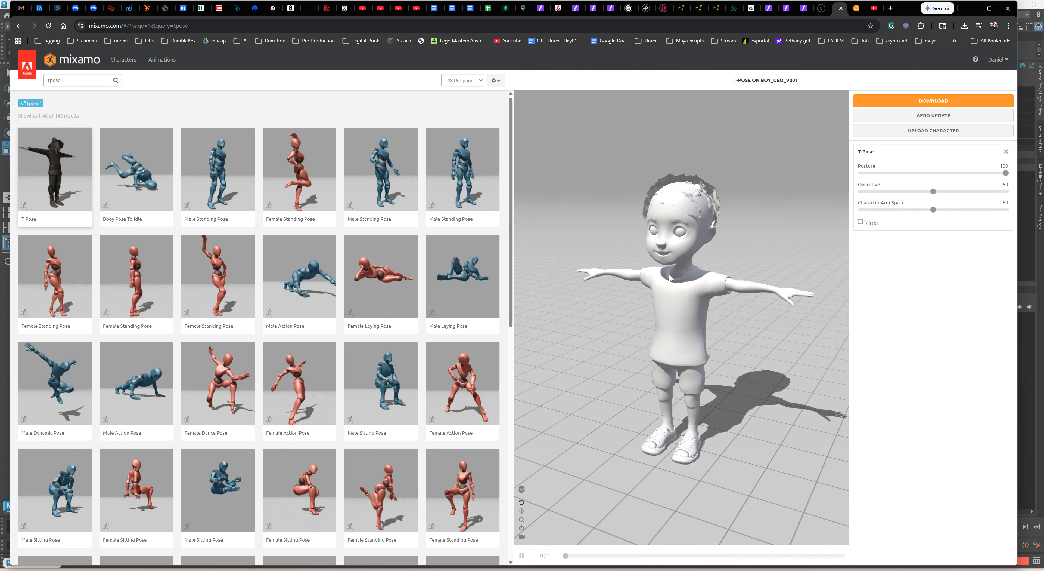
{"action": "mouse_move", "coordinate": [636, 337]}
{"action": "left_mouse_down"}
{"action": "mouse_move", "coordinate": [669, 334]}
{"action": "mouse_move", "coordinate": [677, 350]}
{"action": "mouse_move", "coordinate": [654, 349]}
{"action": "mouse_move", "coordinate": [645, 371]}
{"action": "mouse_move", "coordinate": [641, 330]}
{"action": "left_mouse_up"}
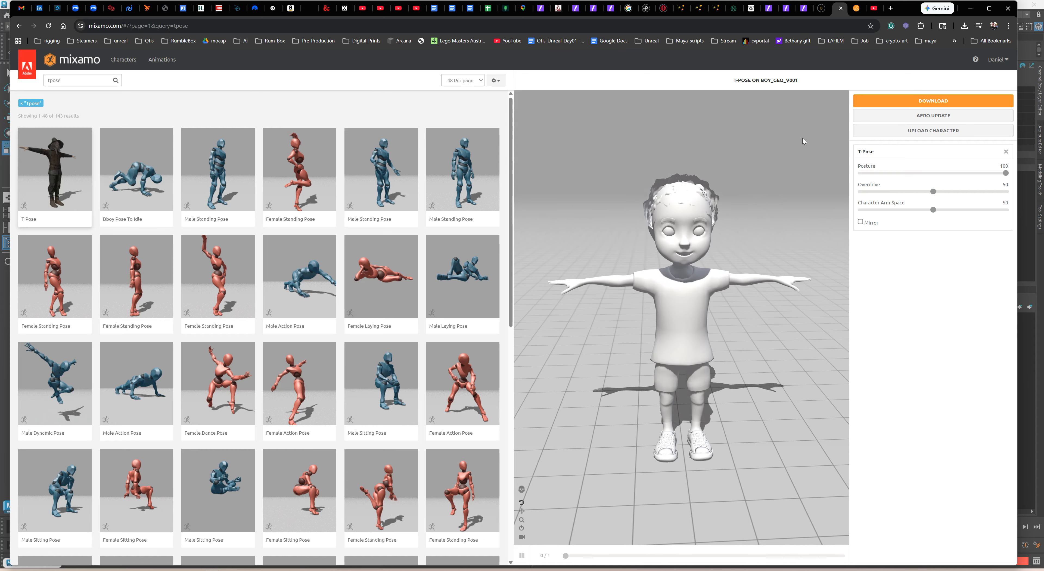
- Download the T-Pose character as FBX Binary with skin, 30 frames per second and no keyframe reduction
{"action": "left_click", "coordinate": [906, 101]}
{"action": "left_click", "coordinate": [482, 165]}
{"action": "left_click", "coordinate": [483, 165]}
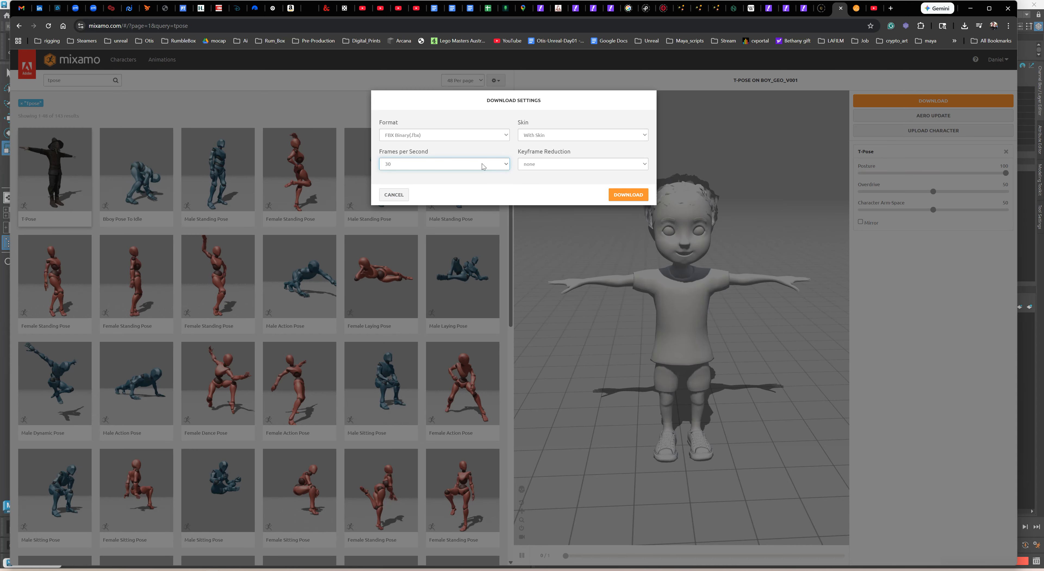
{"action": "left_click", "coordinate": [551, 166]}
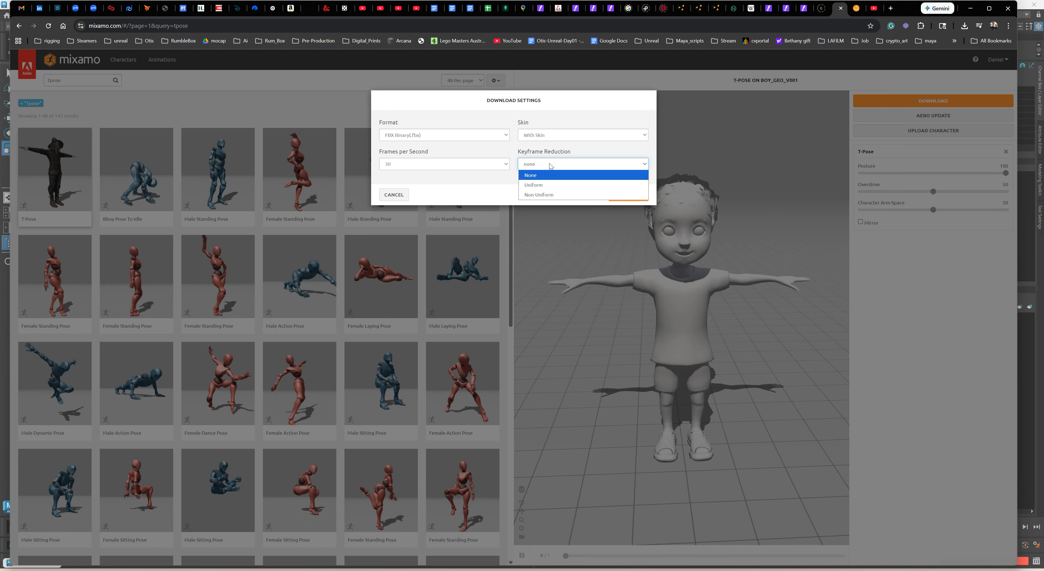
{"action": "left_click", "coordinate": [552, 166]}
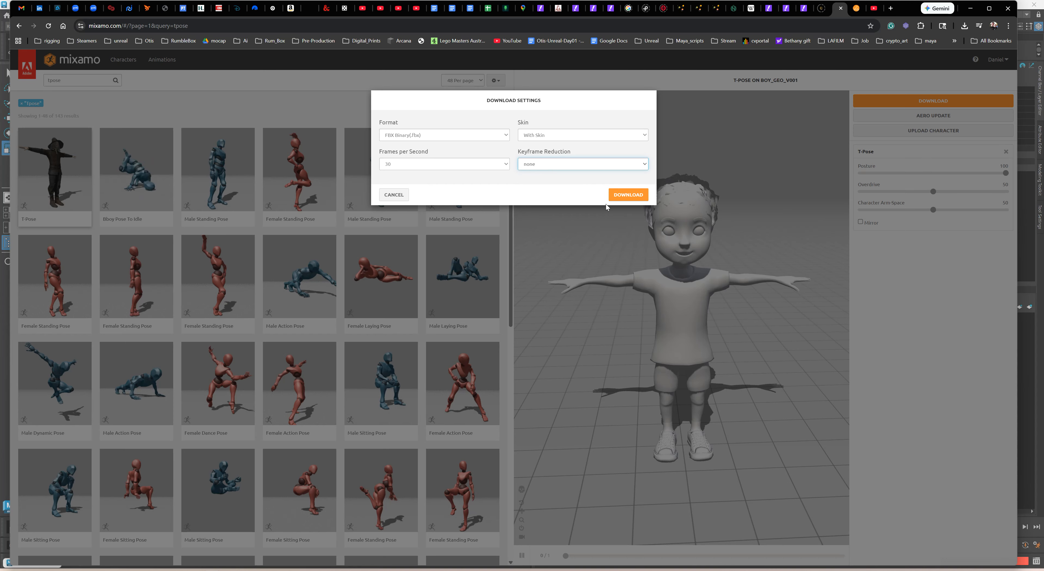
{"action": "left_click", "coordinate": [625, 195]}
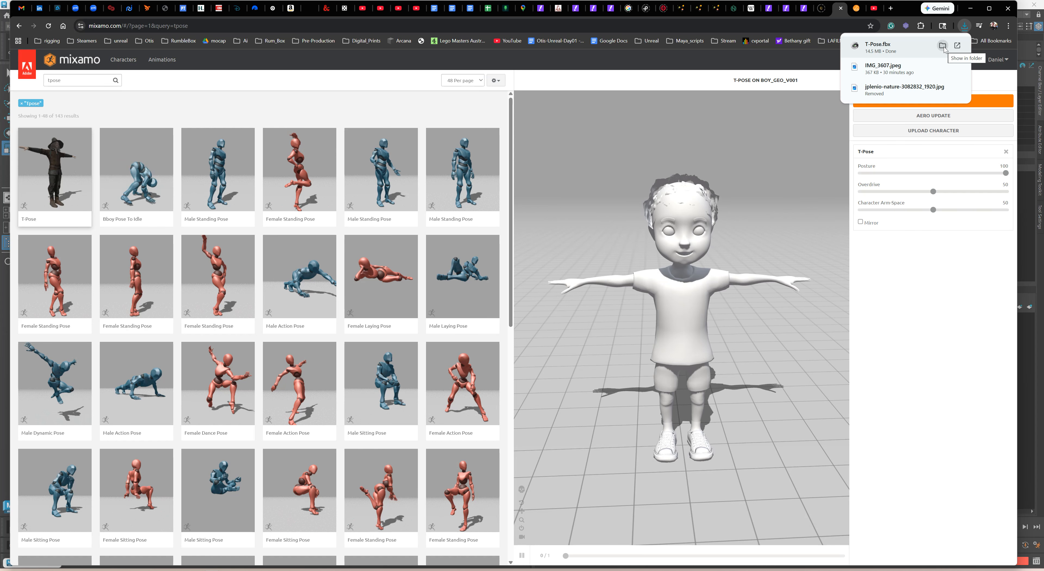
- Show the downloaded T-Pose file in its folder and move it from Downloads into the Character_Swap folder
{"action": "left_click", "coordinate": [943, 46]}
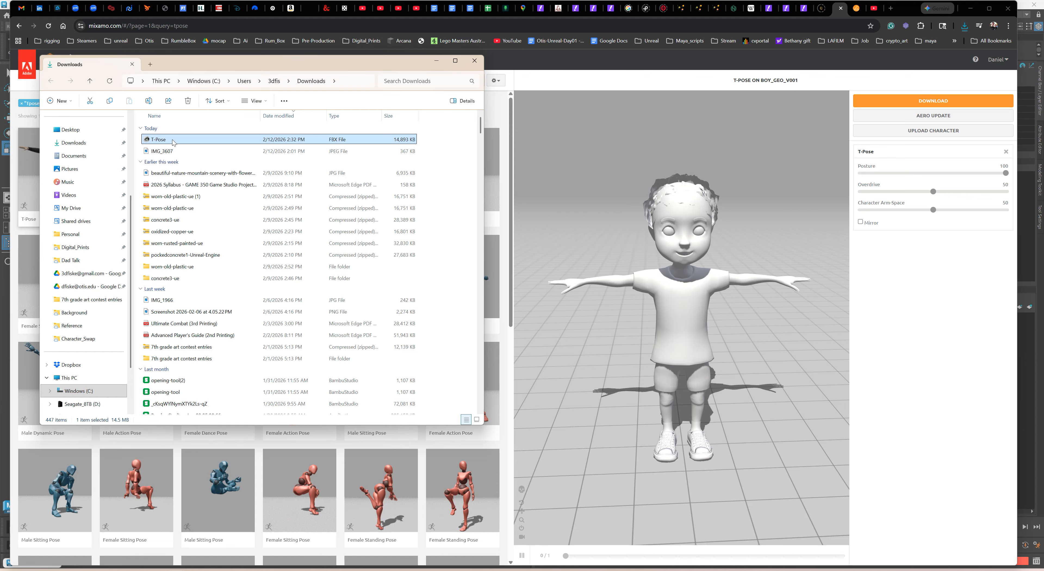
{"action": "key", "text": "ctrl+c"}
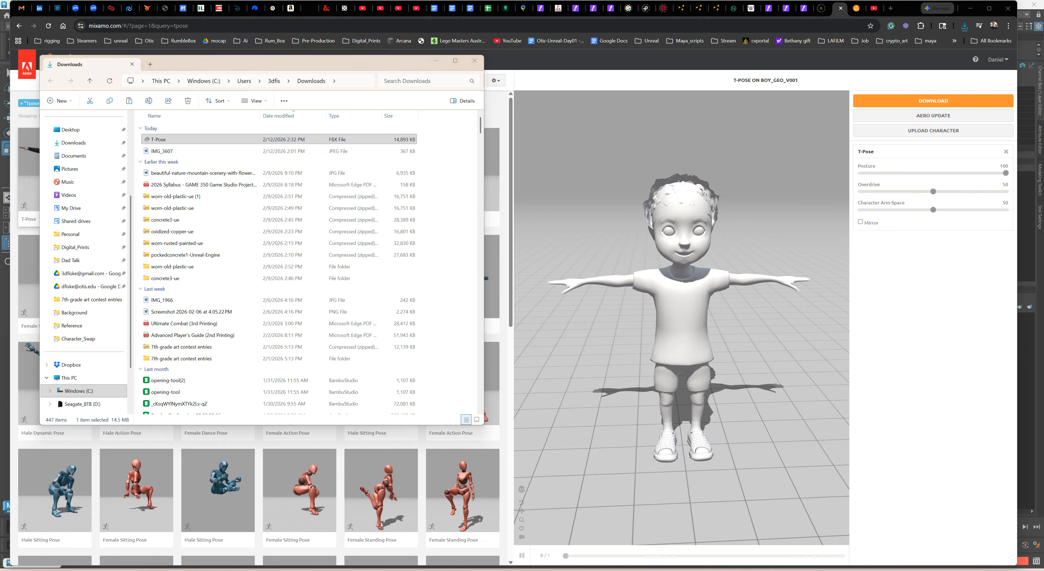
{"action": "key", "text": "alt+Tab"}
{"action": "left_click", "coordinate": [203, 262]}
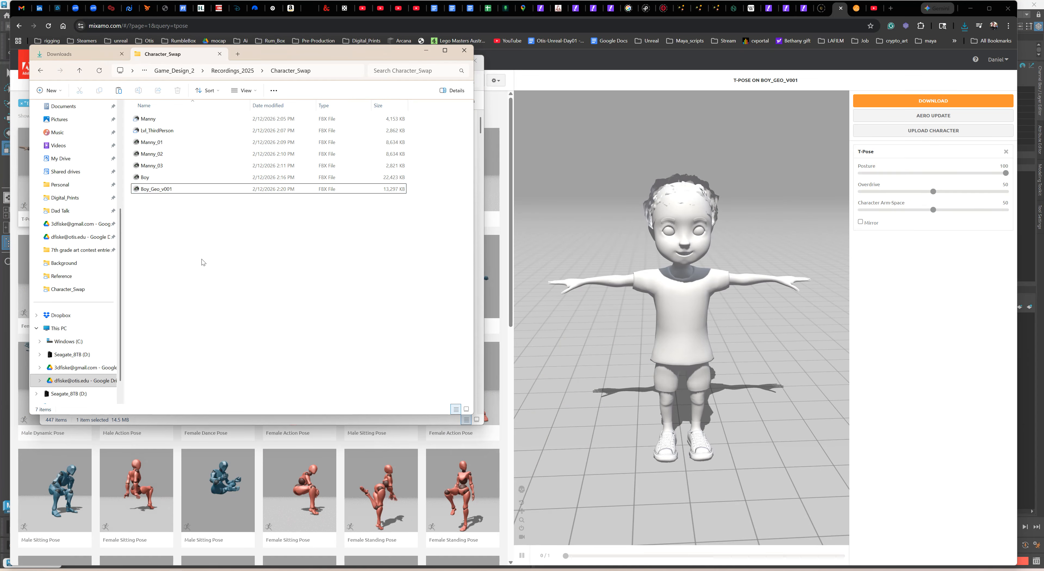
{"action": "key", "text": "ctrl+v"}
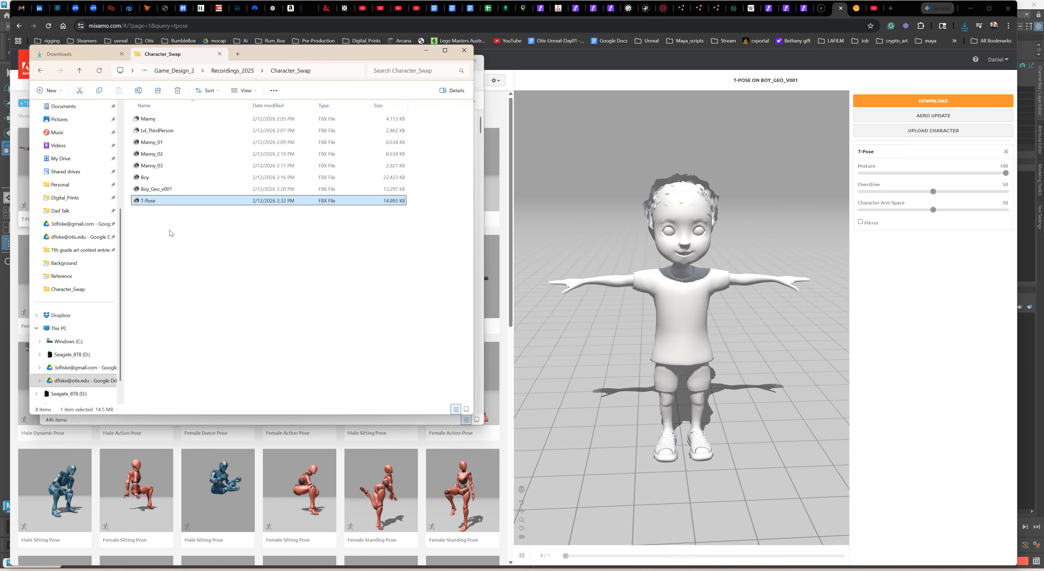
- Rename the T-Pose file in Character_Swap as Boy_Rig_v001_Mixamo
{"action": "left_click", "coordinate": [160, 203]}
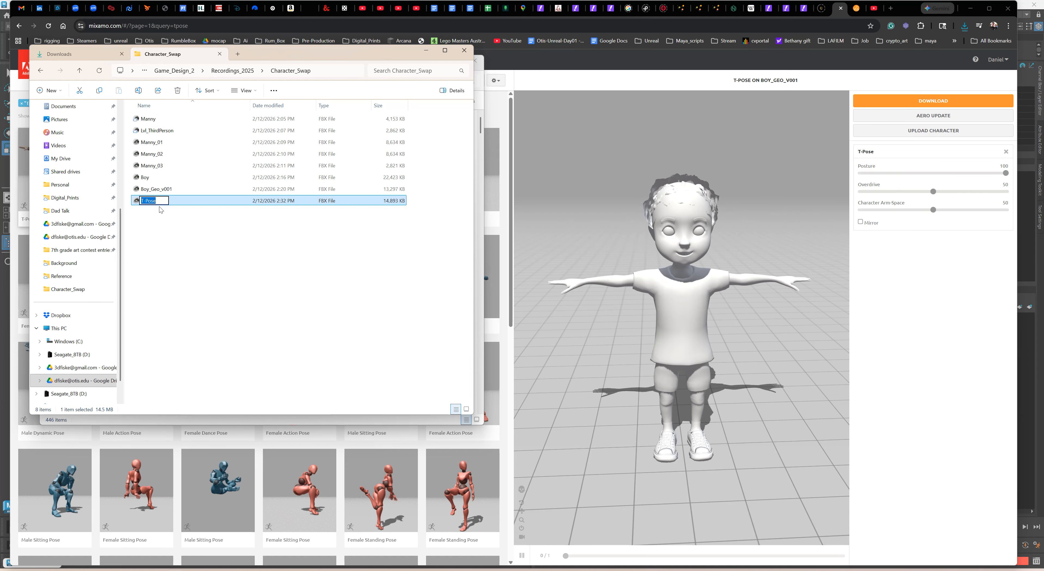
{"action": "type", "text": "Boy_Rig_v001_Mixamo"}
{"action": "key", "text": "Return"}
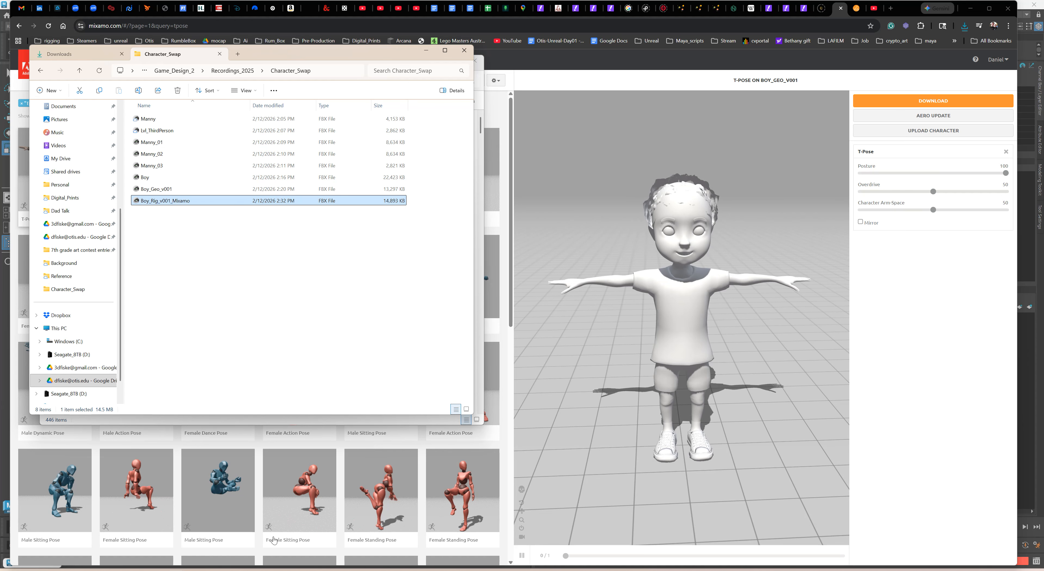
- Switch to Maya and open Boy_Rig_v001_Mixamo.fbx from Character_Swap without saving changes to the current scene
{"action": "mouse_move", "coordinate": [285, 569]}
{"action": "left_click", "coordinate": [291, 545]}
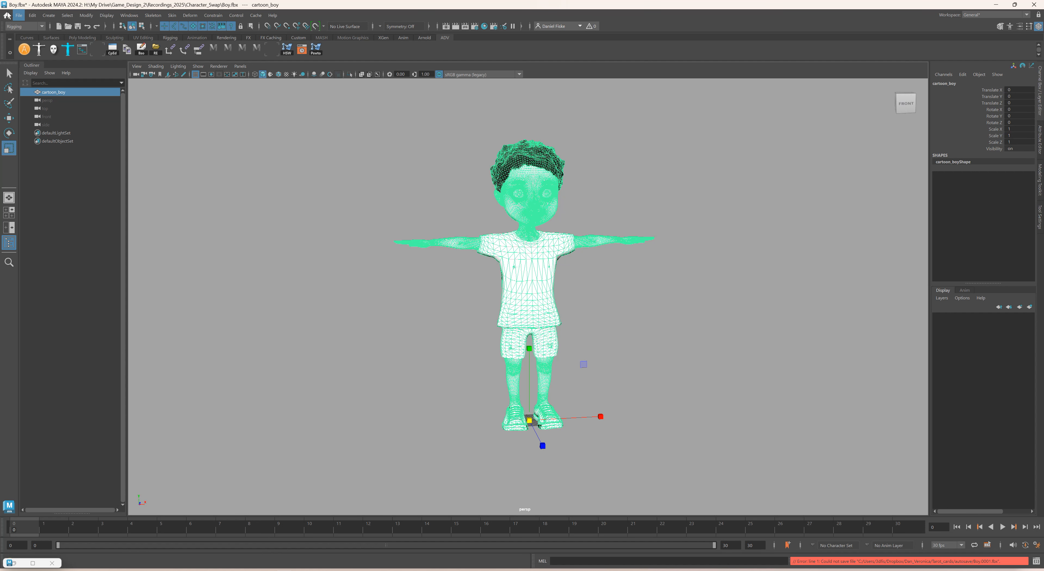
{"action": "left_click", "coordinate": [19, 15]}
{"action": "left_click", "coordinate": [30, 40]}
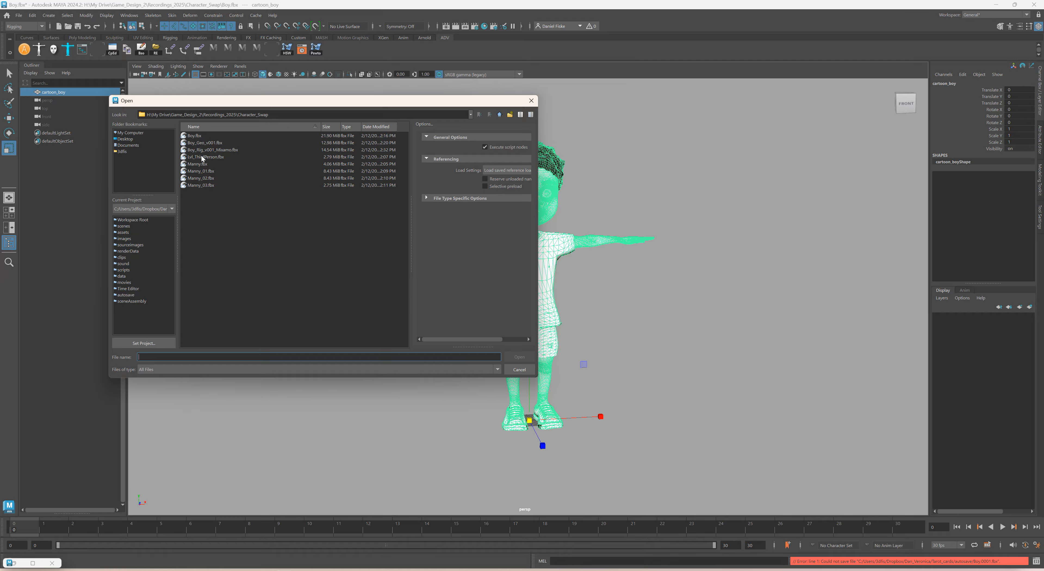
{"action": "left_click", "coordinate": [210, 150]}
{"action": "left_click", "coordinate": [519, 356]}
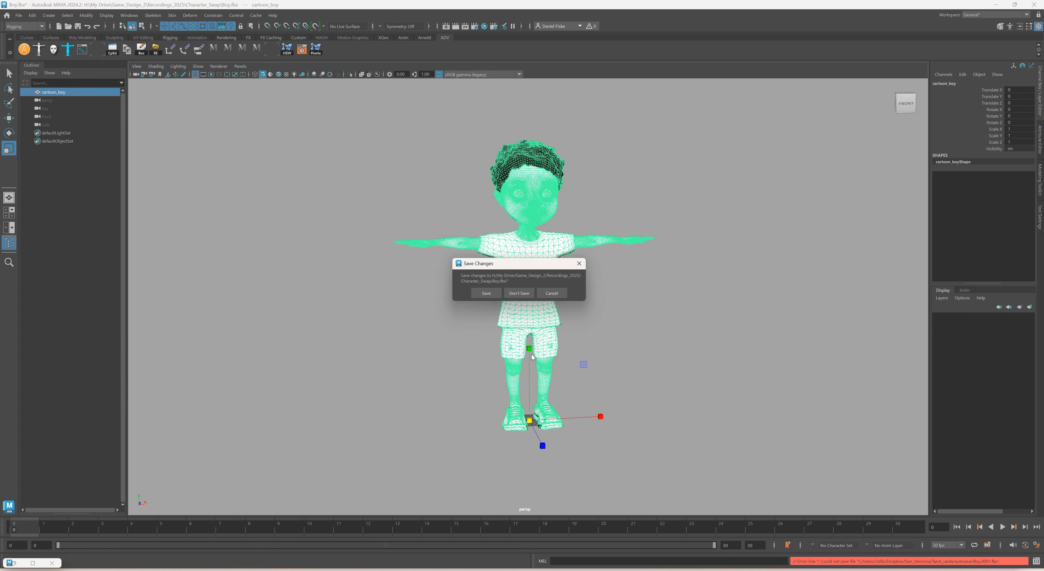
{"action": "left_click", "coordinate": [522, 294]}
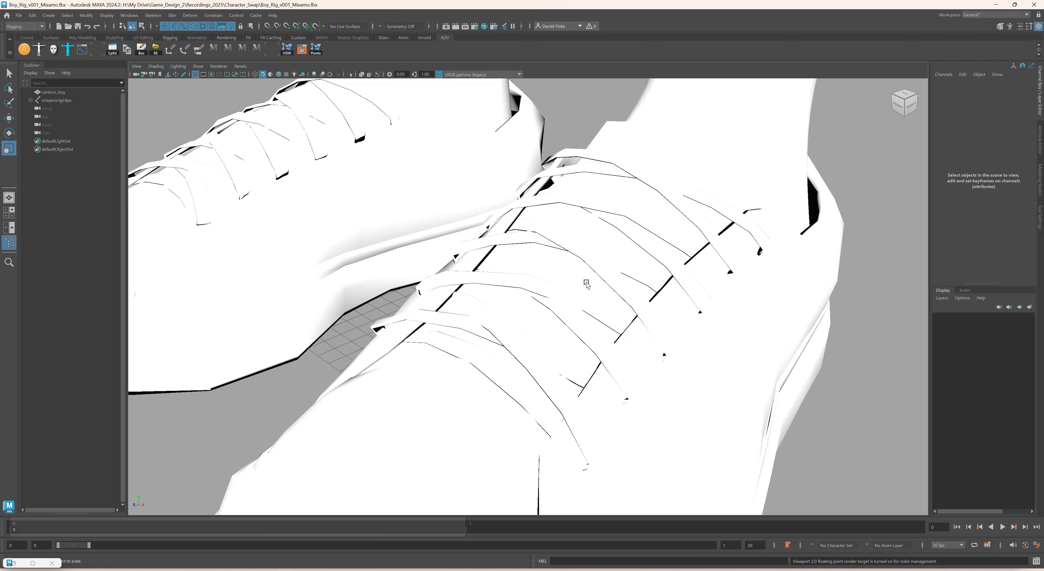
- Display the boy in wireframe, test the rig by rotating the right arm joint, and undo the rotation
{"action": "scroll", "coordinate": [580, 286], "scroll_direction": "down", "scroll_amount": 12}
{"action": "left_click_drag", "start_coordinate": [548, 292], "coordinate": [616, 249], "text": "alt"}
{"action": "scroll", "coordinate": [616, 249], "scroll_direction": "down", "scroll_amount": 1}
{"action": "middle_click_drag", "start_coordinate": [615, 261], "coordinate": [591, 380], "text": "alt"}
{"action": "left_click_drag", "start_coordinate": [591, 380], "coordinate": [577, 334], "text": "alt"}
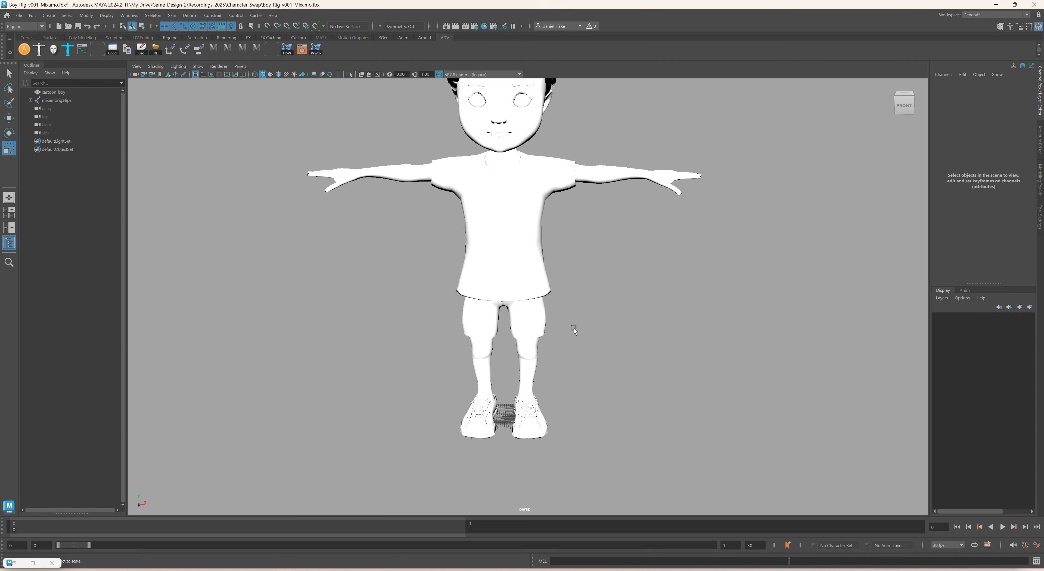
{"action": "key", "text": "4"}
{"action": "left_click", "coordinate": [459, 175]}
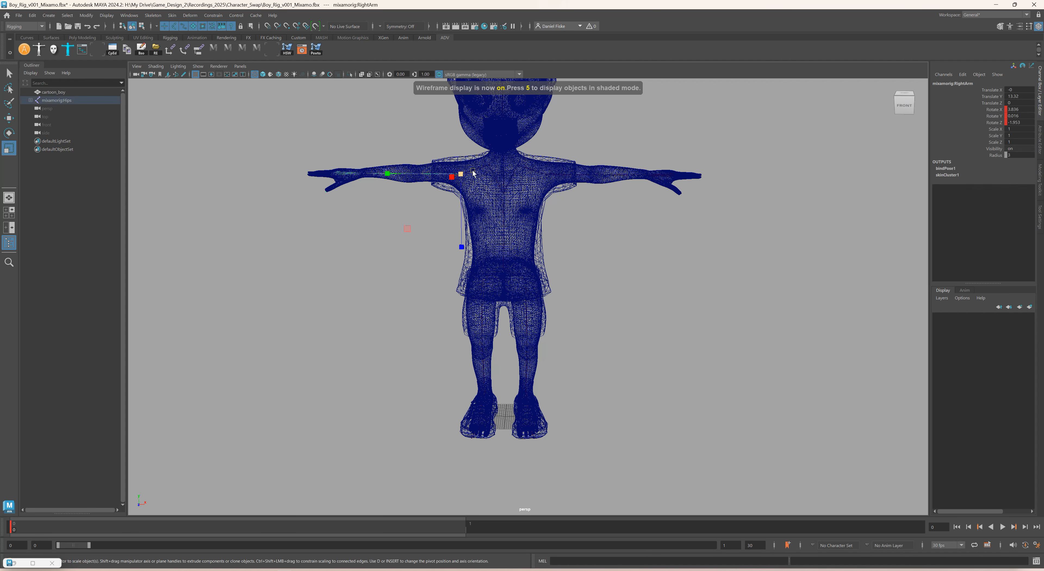
{"action": "key", "text": "e"}
{"action": "left_click_drag", "start_coordinate": [529, 214], "coordinate": [489, 201]}
{"action": "key", "text": "ctrl+z"}
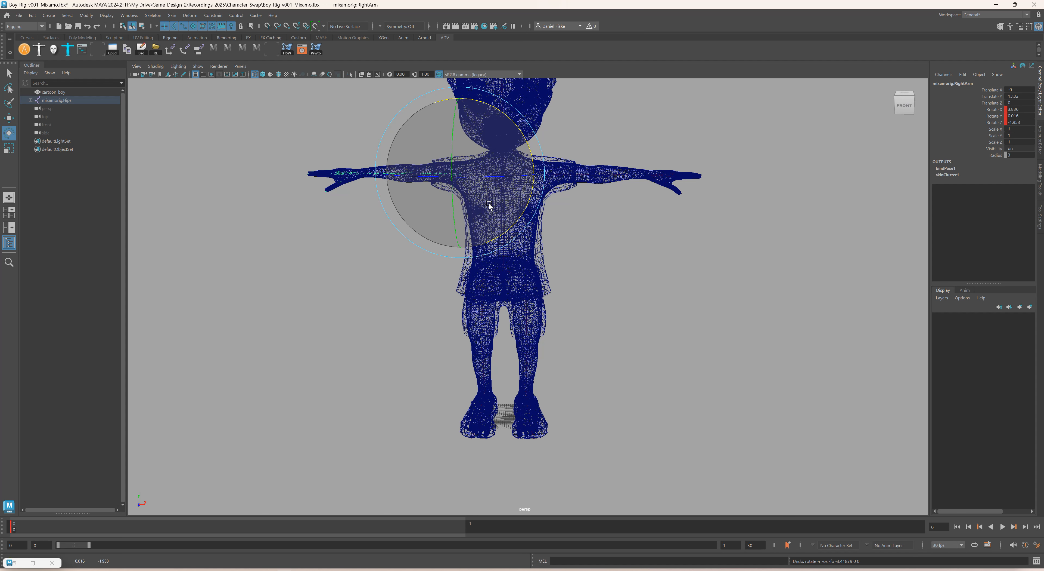